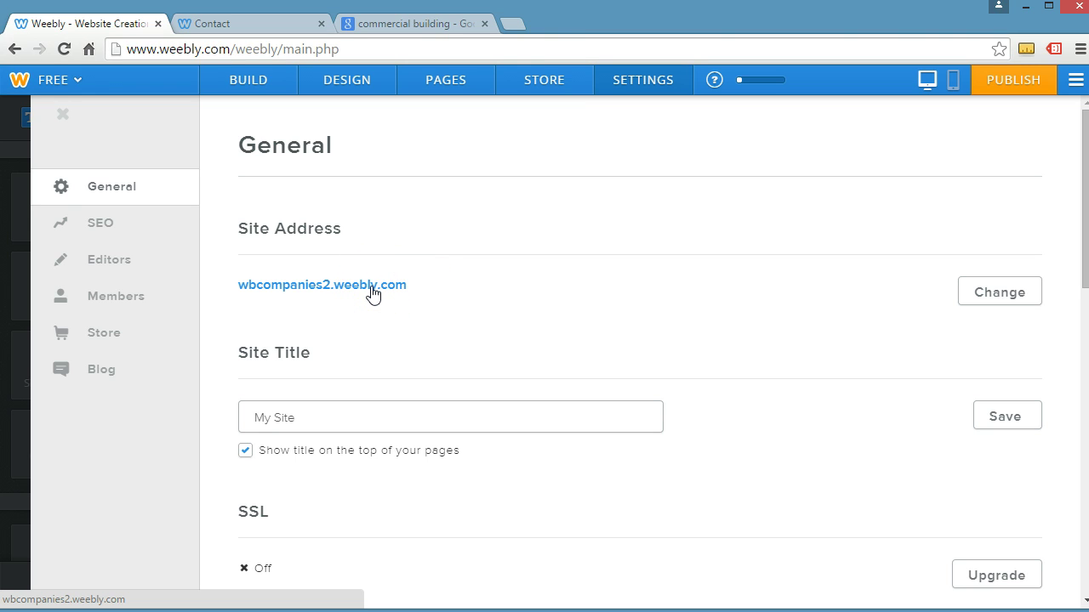
- Copy the site address wbcompanies2.weebly.com and load it in the second browser tab
{"action": "left_click_drag", "start_coordinate": [301, 291], "coordinate": [275, 294]}
{"action": "right_click", "coordinate": [341, 287]}
{"action": "left_click", "coordinate": [397, 374]}
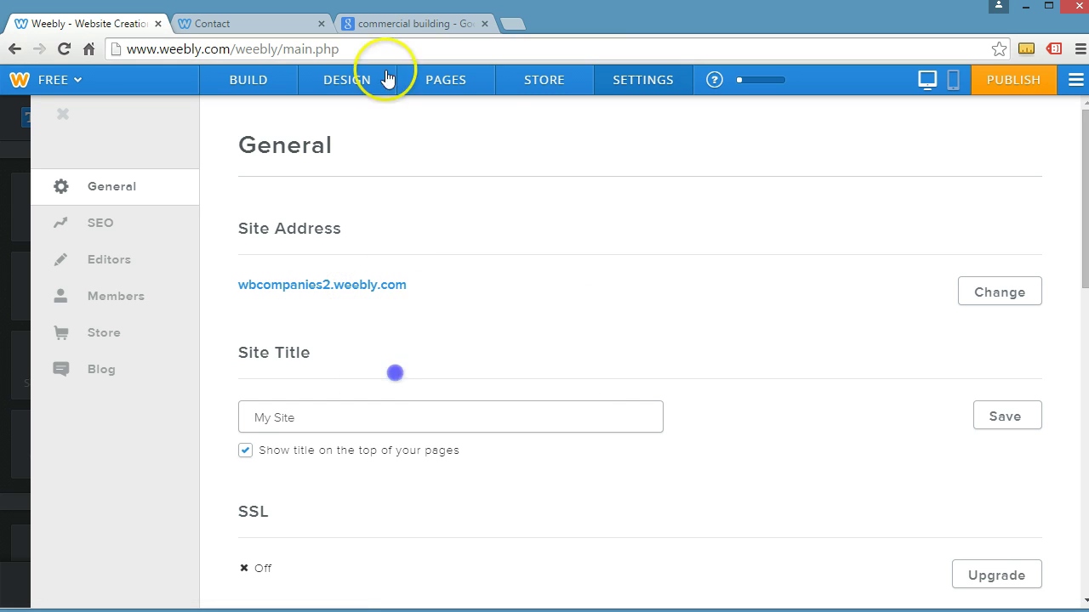
{"action": "left_click", "coordinate": [280, 23]}
{"action": "left_click", "coordinate": [225, 45]}
{"action": "key", "text": "ctrl+v"}
{"action": "key", "text": "Return"}
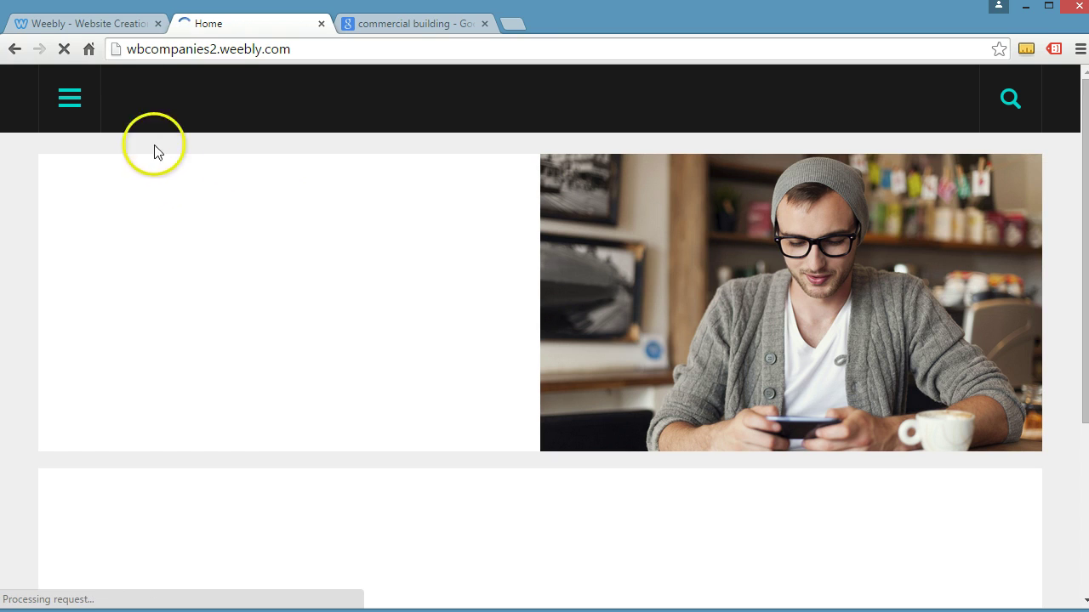
- Return to the general site settings and change the site title to "Volleyball Company"
{"action": "left_click", "coordinate": [98, 25]}
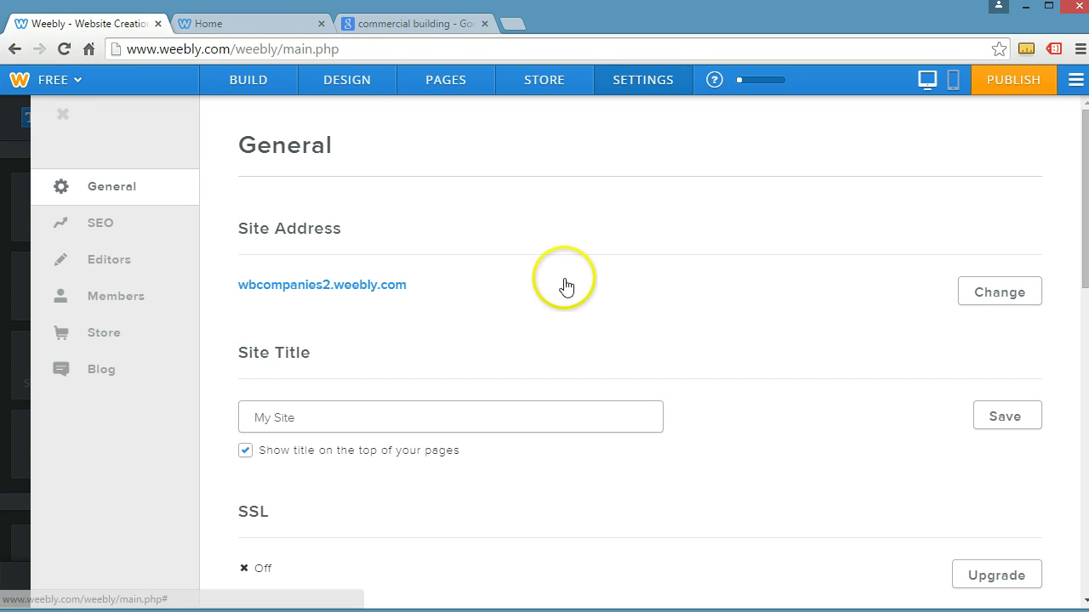
{"action": "scroll", "coordinate": [313, 408], "scroll_direction": "down", "scroll_amount": 2}
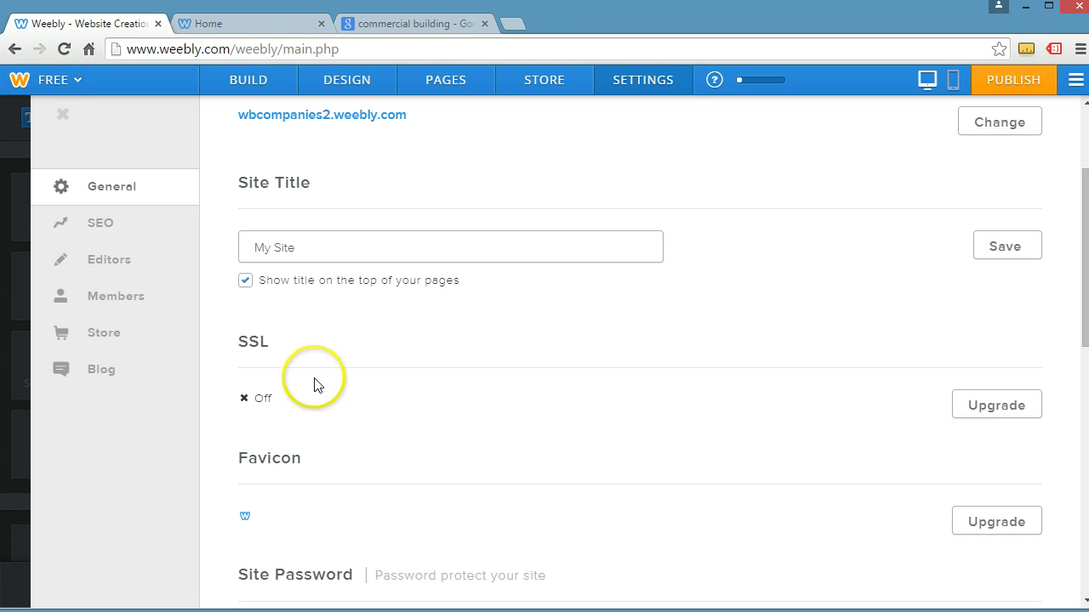
{"action": "left_click", "coordinate": [317, 248]}
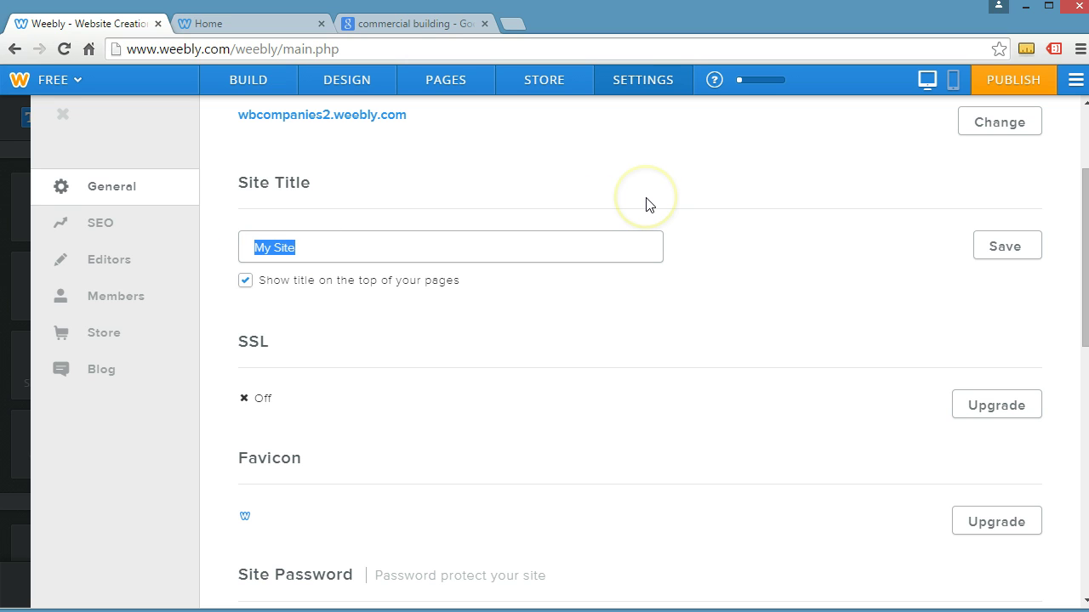
{"action": "type", "text": "Volley"}
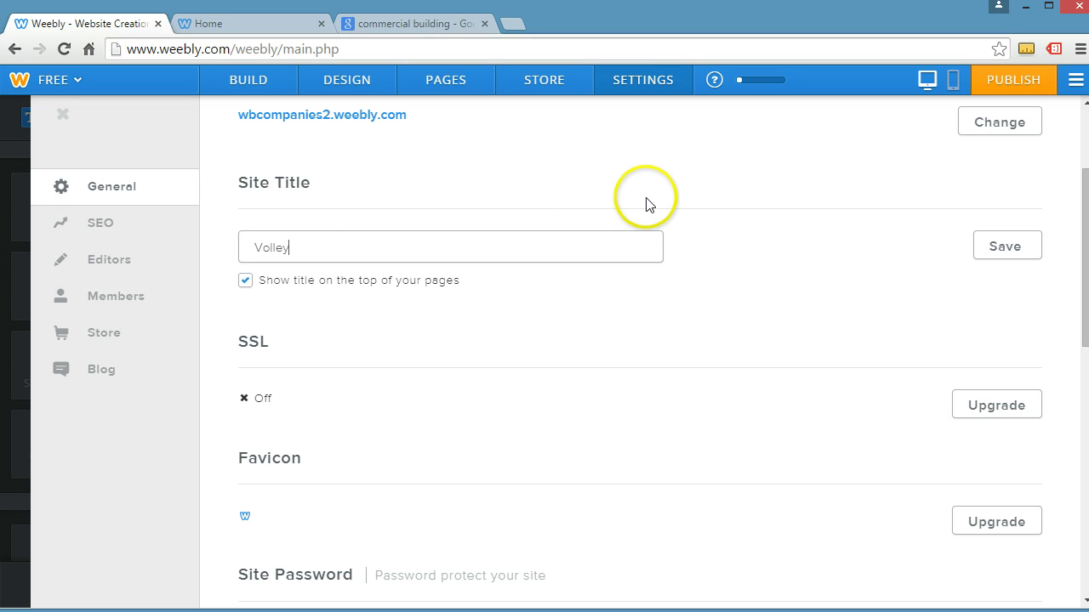
{"action": "type", "text": "ball"}
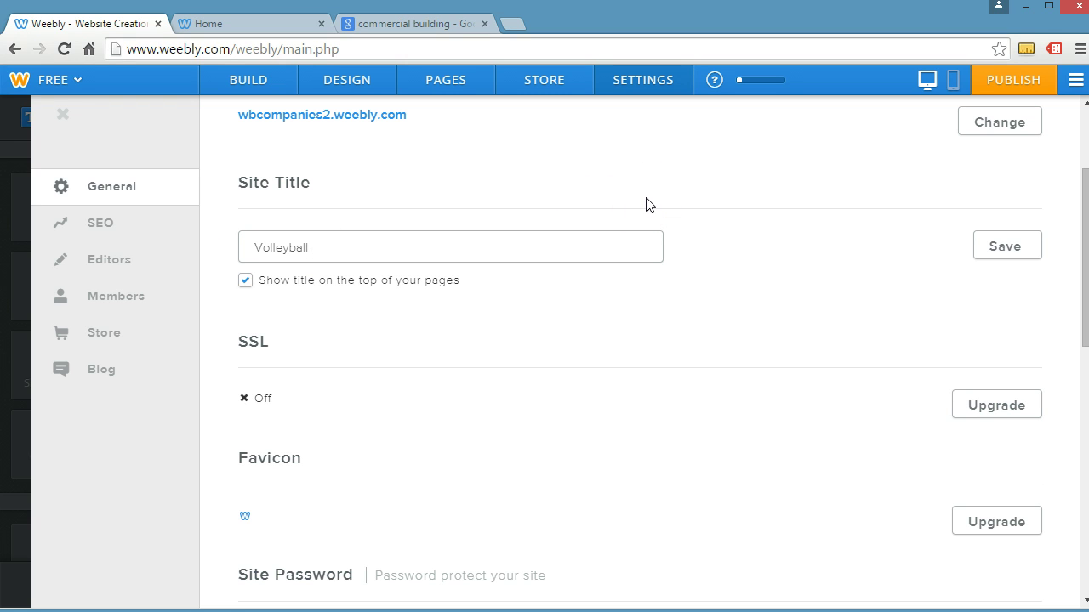
{"action": "type", "text": " Company"}
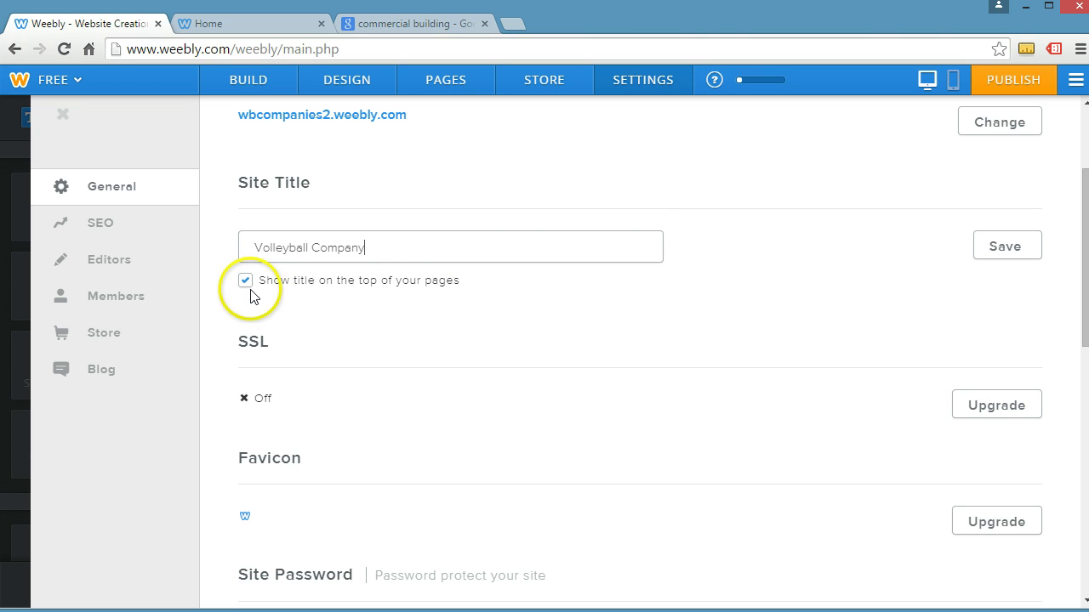
- View the upgrade pages offered for SSL and the favicon, closing each one without purchasing
{"action": "scroll", "coordinate": [272, 297], "scroll_direction": "down", "scroll_amount": 1}
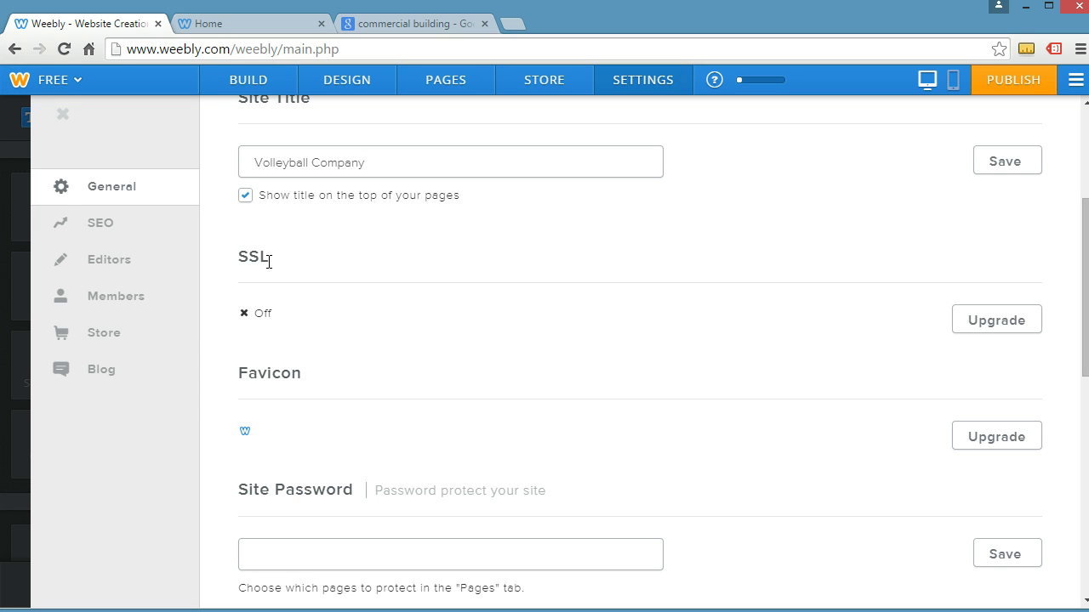
{"action": "left_click", "coordinate": [993, 321]}
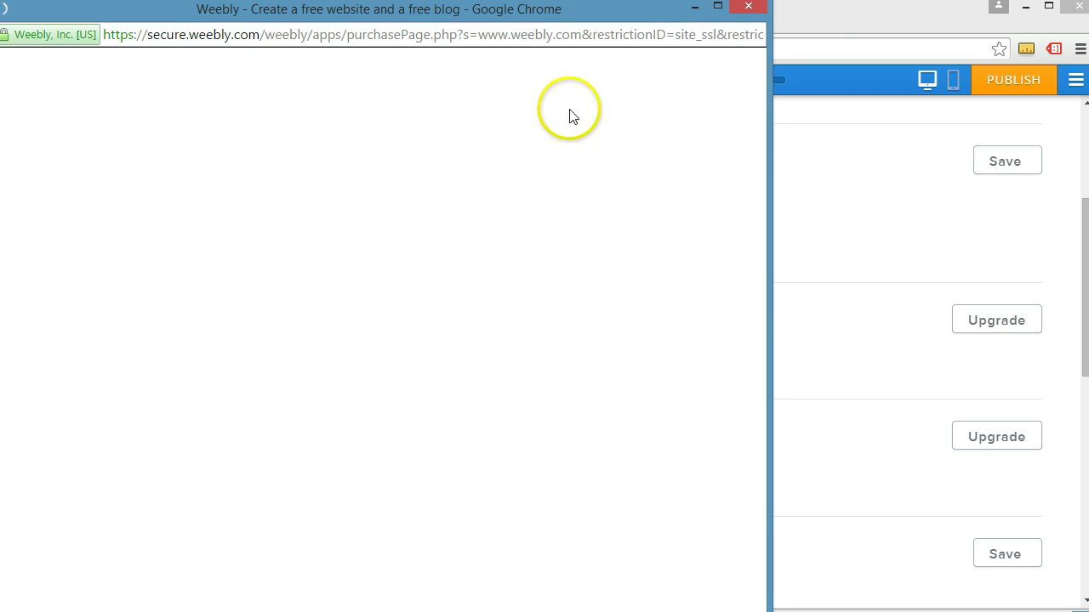
{"action": "left_click", "coordinate": [749, 7]}
{"action": "scroll", "coordinate": [593, 311], "scroll_direction": "down", "scroll_amount": 1}
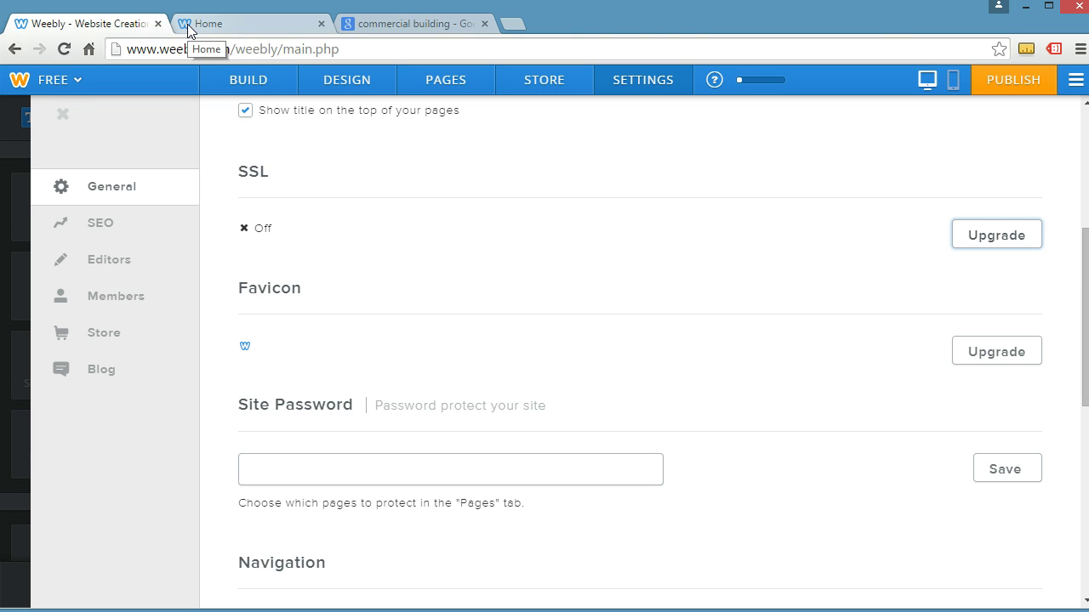
{"action": "left_click", "coordinate": [993, 355]}
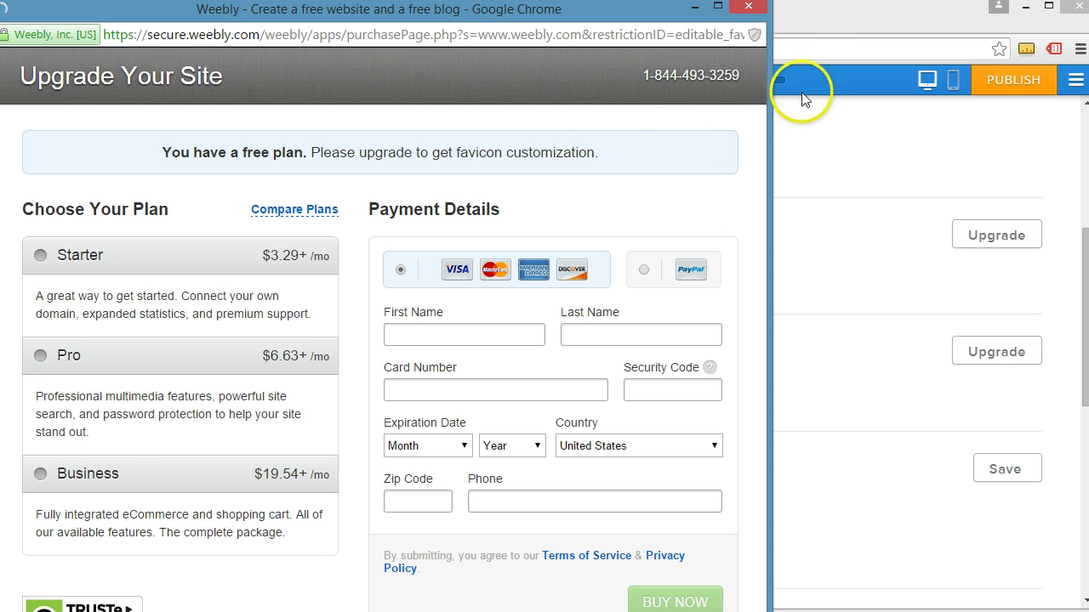
{"action": "left_click", "coordinate": [749, 7]}
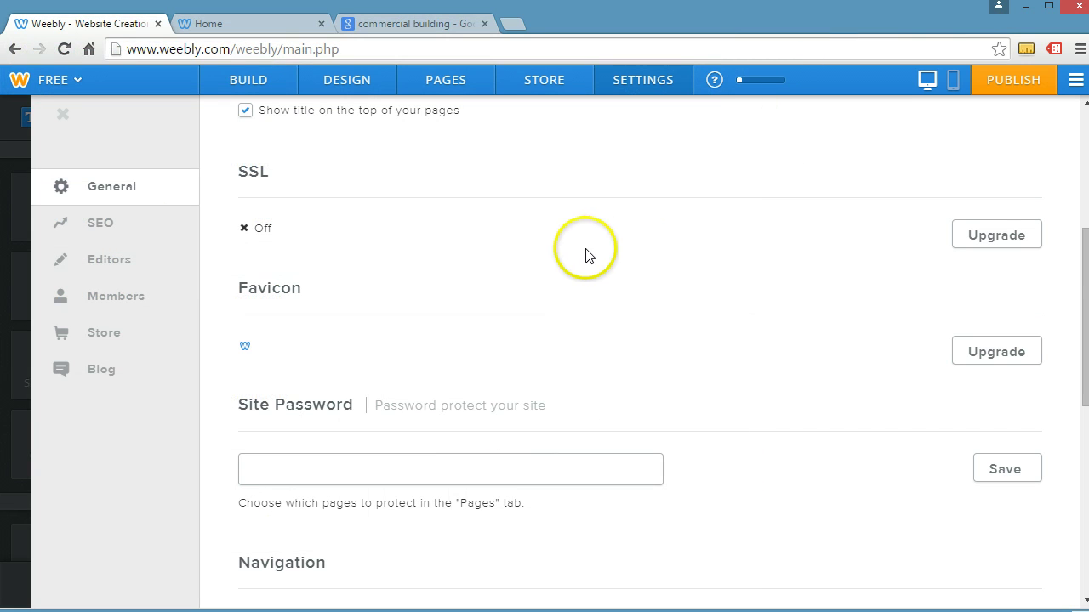
- Review the remaining general settings, covering site password, navigation, Facebook sharing, archive and un-publishing
{"action": "scroll", "coordinate": [315, 409], "scroll_direction": "down", "scroll_amount": 2}
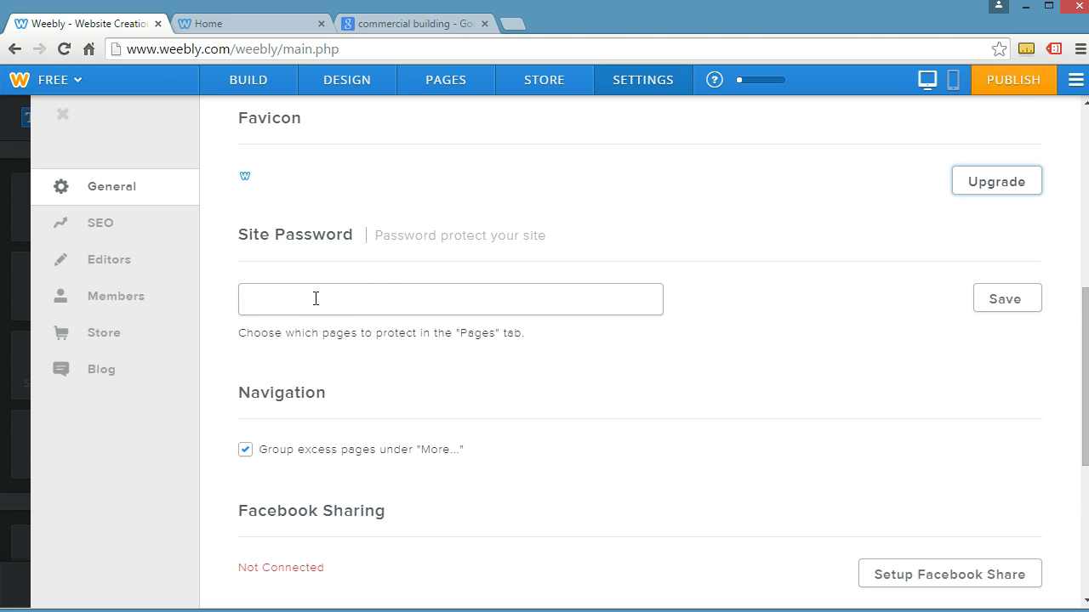
{"action": "scroll", "coordinate": [315, 298], "scroll_direction": "down", "scroll_amount": 1}
{"action": "scroll", "coordinate": [316, 298], "scroll_direction": "down", "scroll_amount": 2}
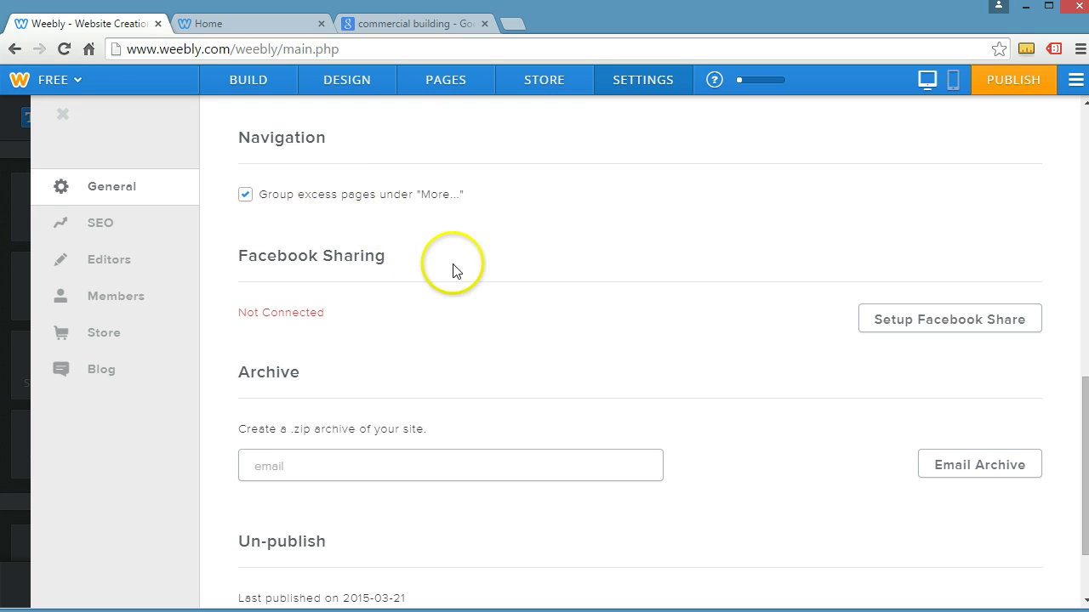
{"action": "scroll", "coordinate": [530, 251], "scroll_direction": "down", "scroll_amount": 1}
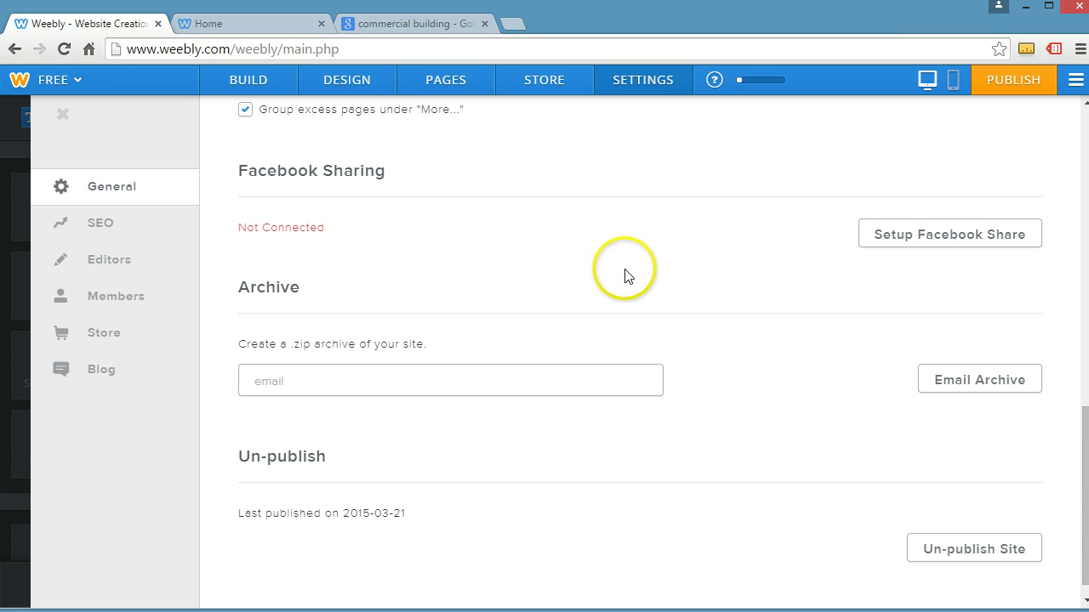
{"action": "scroll", "coordinate": [622, 274], "scroll_direction": "down", "scroll_amount": 1}
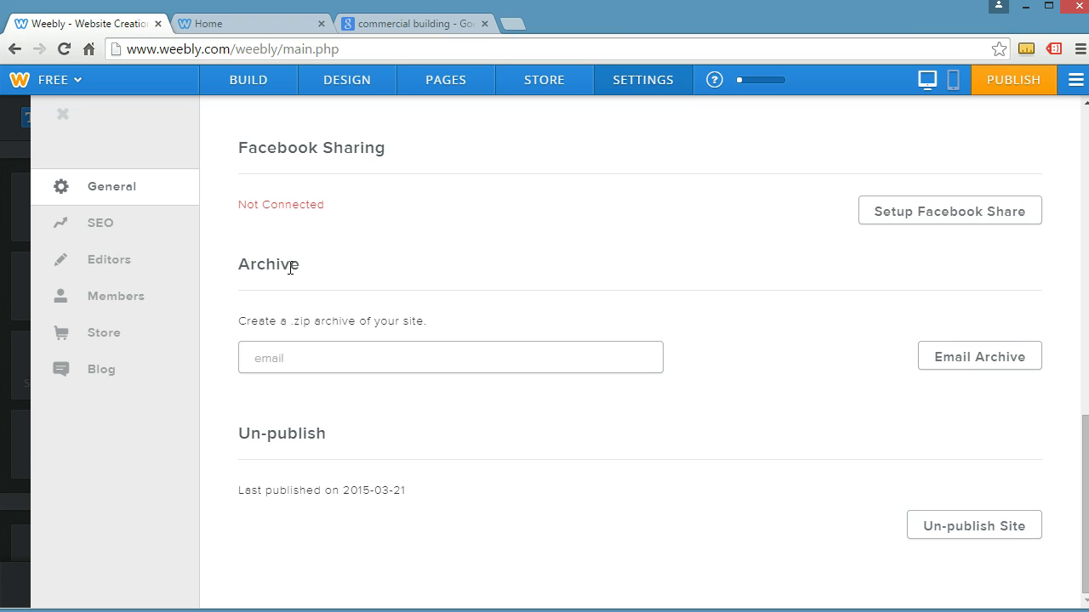
{"action": "left_click", "coordinate": [310, 362]}
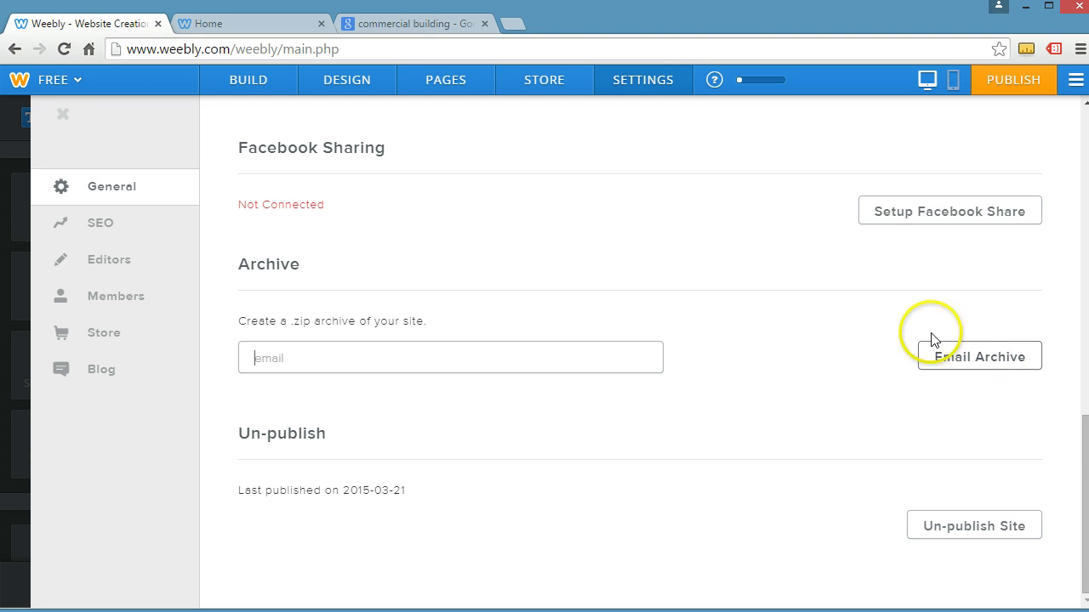
{"action": "left_click", "coordinate": [929, 531]}
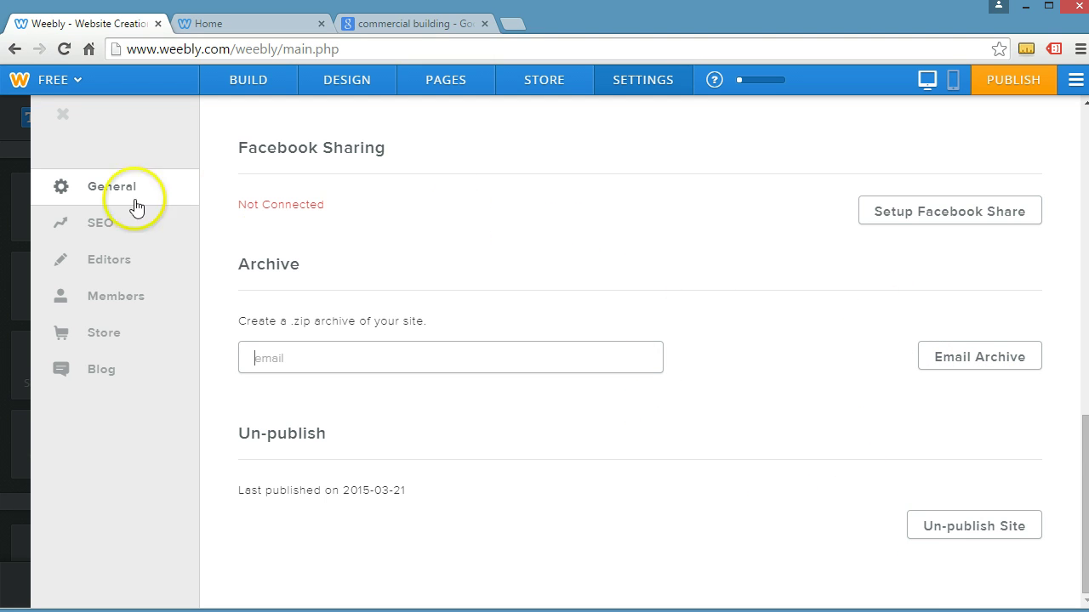
- Open the SEO settings and replace the site description with "Best volleyball's on the internet."
{"action": "left_click", "coordinate": [102, 221]}
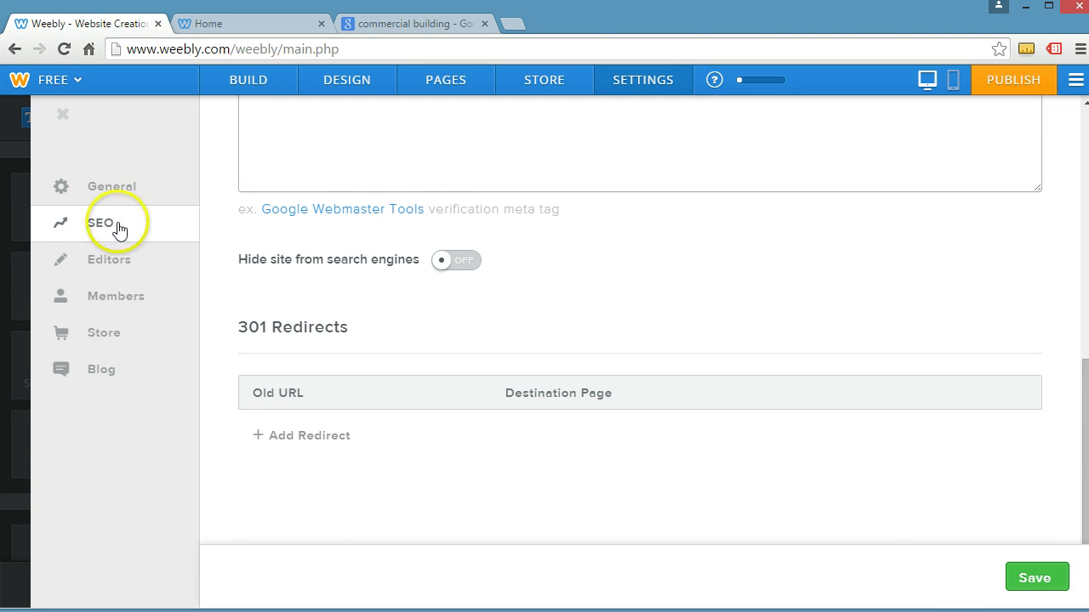
{"action": "scroll", "coordinate": [284, 291], "scroll_direction": "up", "scroll_amount": 5}
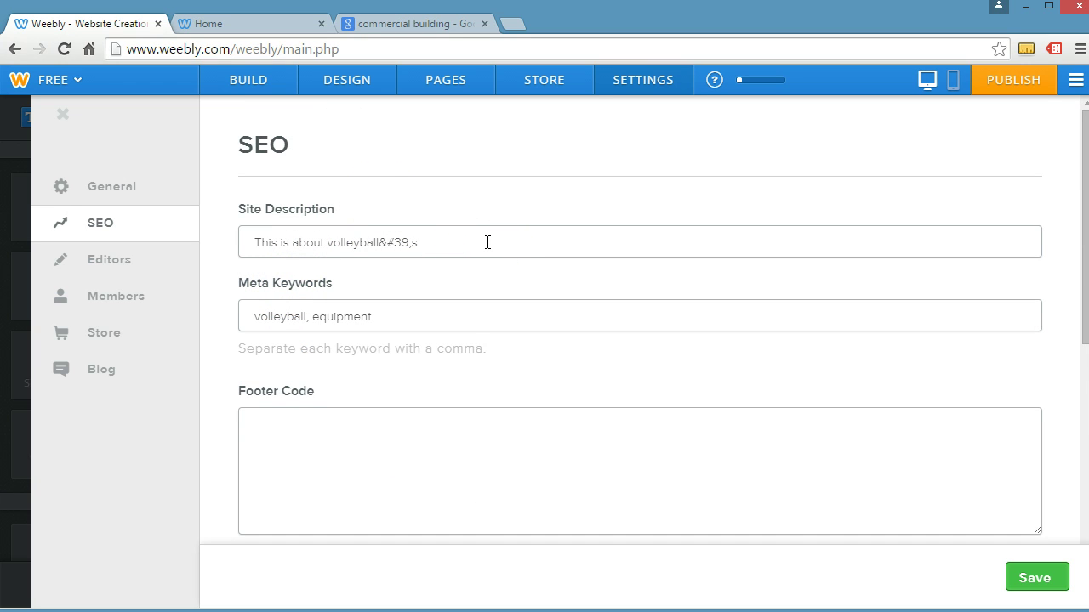
{"action": "left_click_drag", "start_coordinate": [487, 243], "coordinate": [228, 240]}
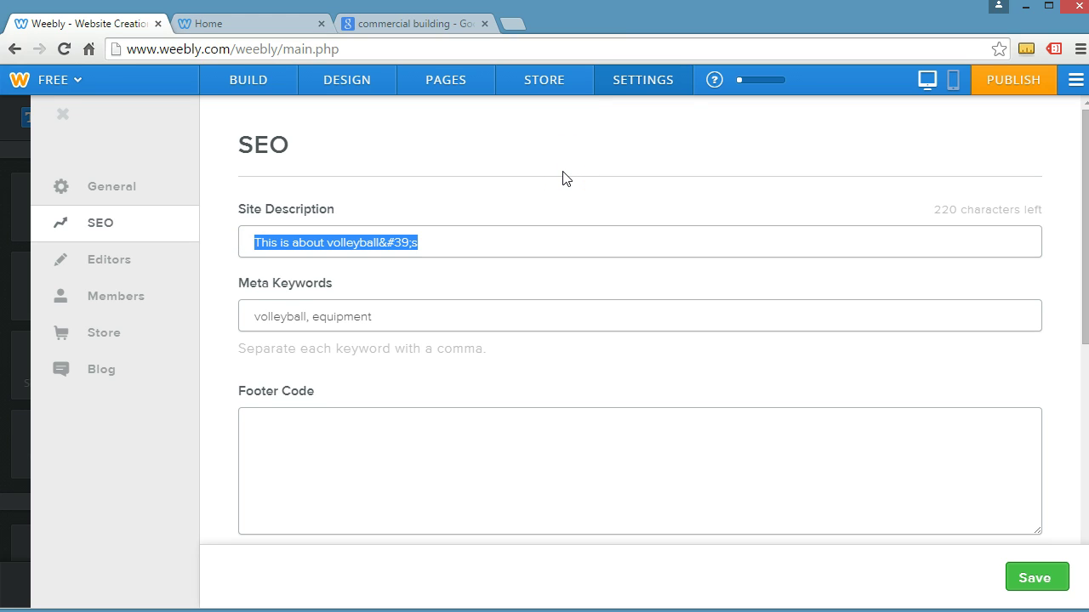
{"action": "type", "text": "We sell"}
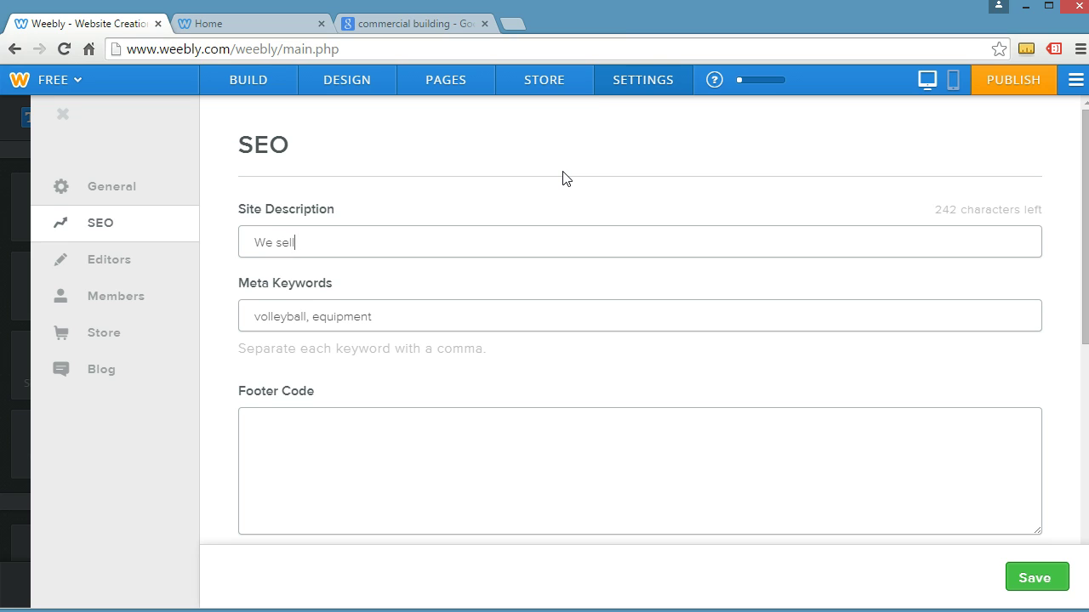
{"action": "key", "text": "BackSpace"}
{"action": "key", "text": "BackSpace"}
{"action": "key", "text": "BackSpace"}
{"action": "key", "text": "BackSpace"}
{"action": "key", "text": "BackSpace"}
{"action": "key", "text": "BackSpace"}
{"action": "type", "text": "Best volleyball's on the inter"}
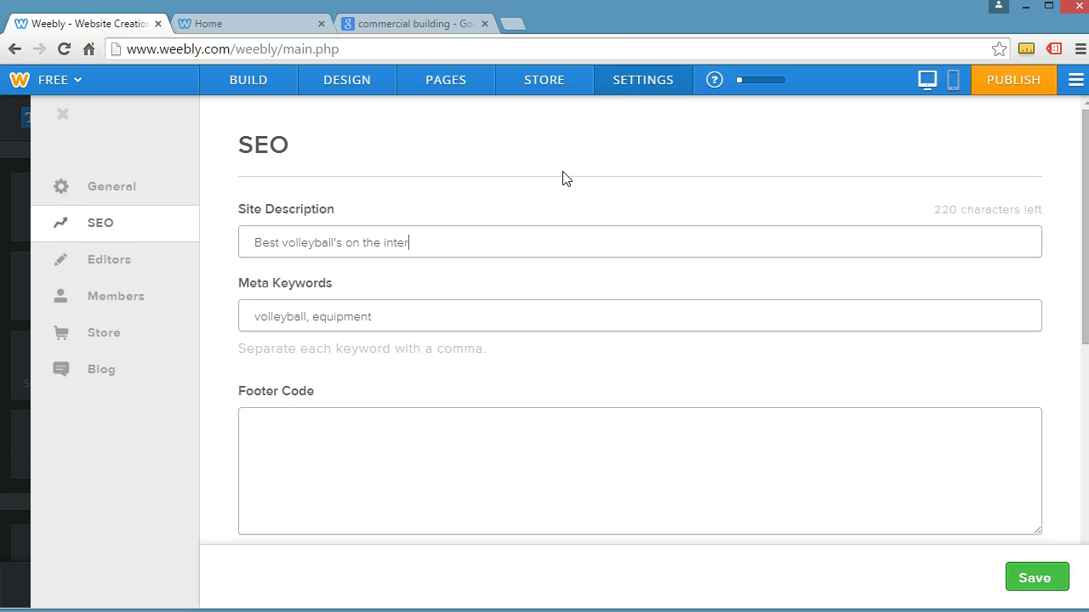
{"action": "type", "text": "net."}
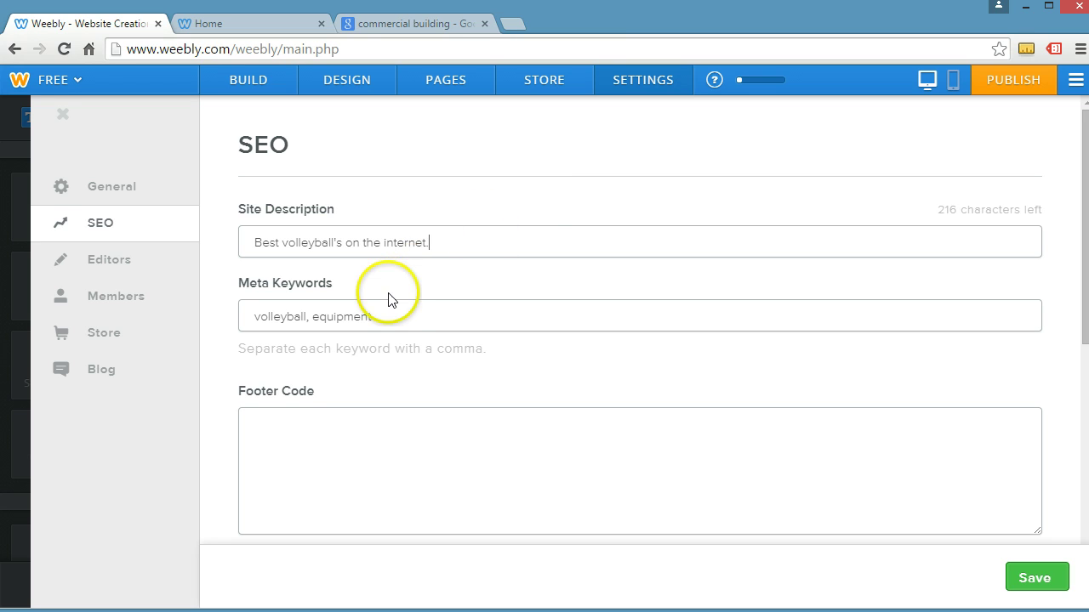
{"action": "left_click_drag", "start_coordinate": [389, 316], "coordinate": [243, 315]}
{"action": "left_click", "coordinate": [383, 314]}
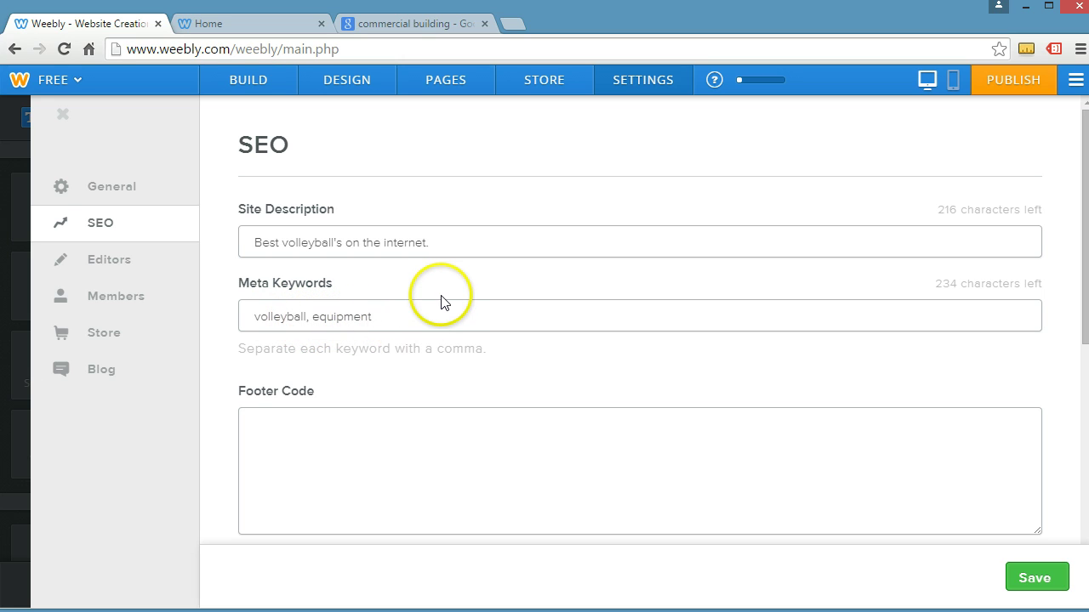
{"action": "type", "text": ","}
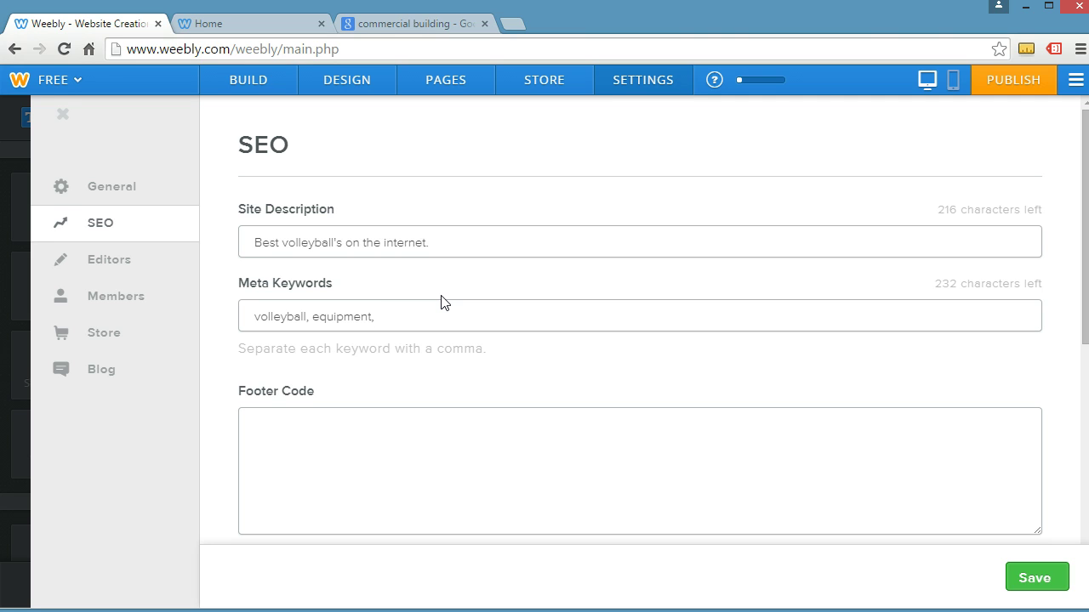
- Examine the SEO settings for footer code, header code, hiding the site from search engines and 301 redirects
{"action": "scroll", "coordinate": [441, 302], "scroll_direction": "down", "scroll_amount": 1}
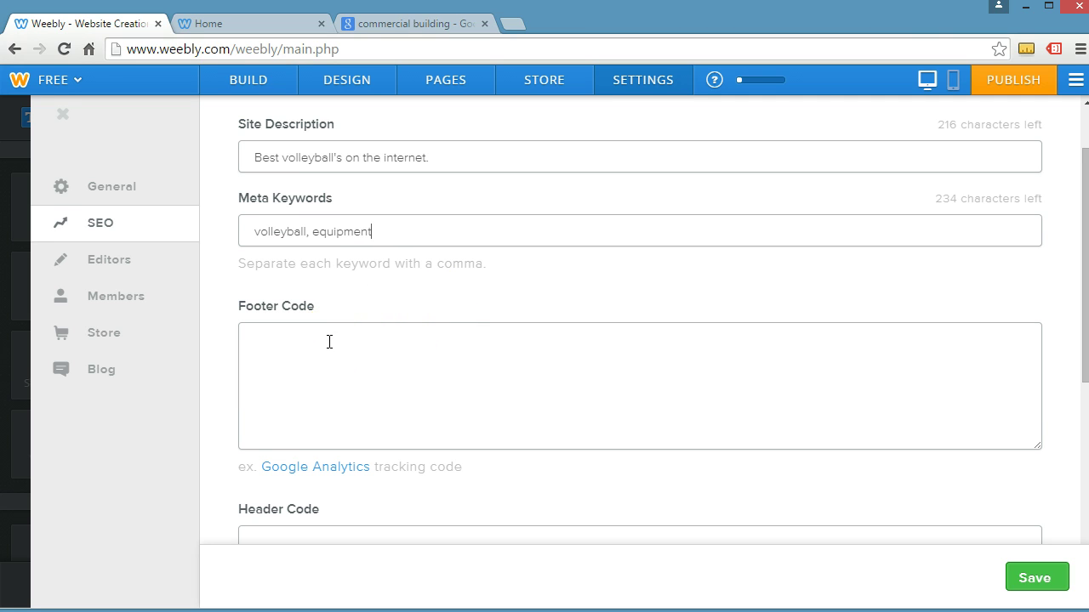
{"action": "scroll", "coordinate": [329, 342], "scroll_direction": "down", "scroll_amount": 1}
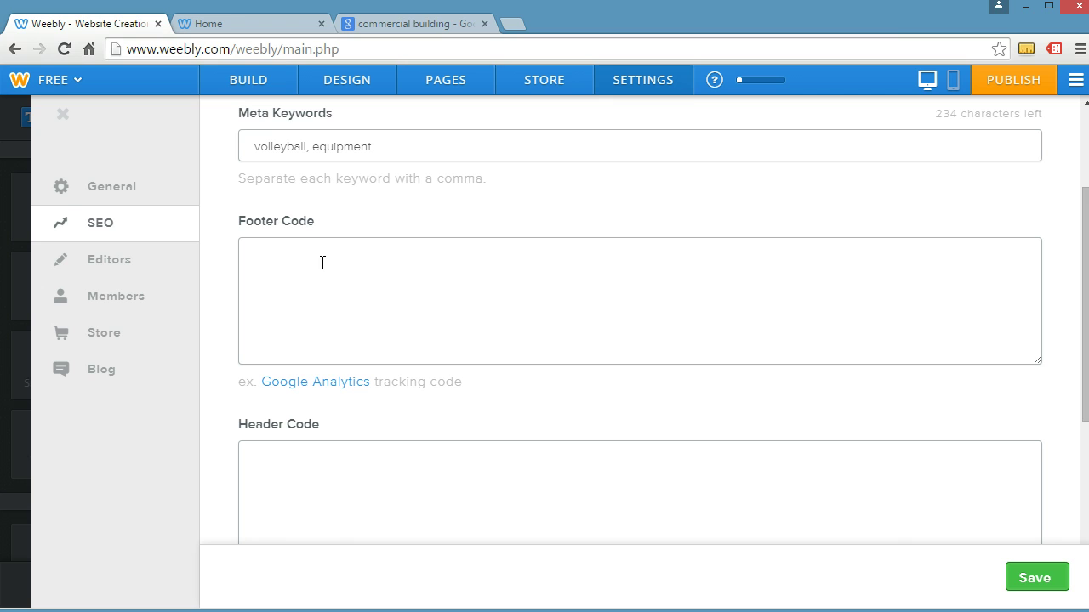
{"action": "scroll", "coordinate": [331, 267], "scroll_direction": "down", "scroll_amount": 2}
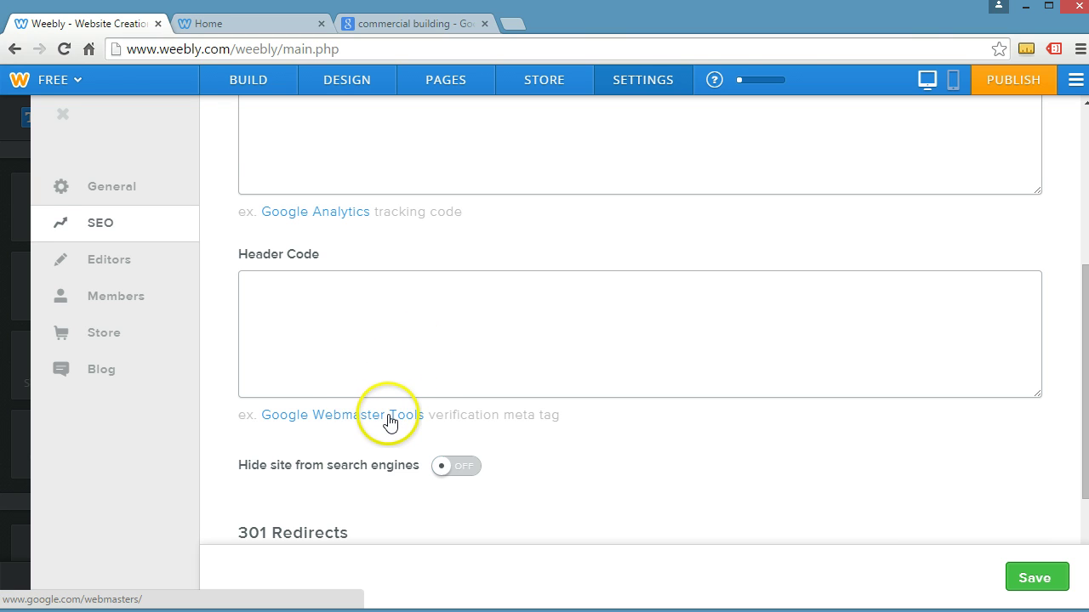
{"action": "scroll", "coordinate": [387, 421], "scroll_direction": "down", "scroll_amount": 2}
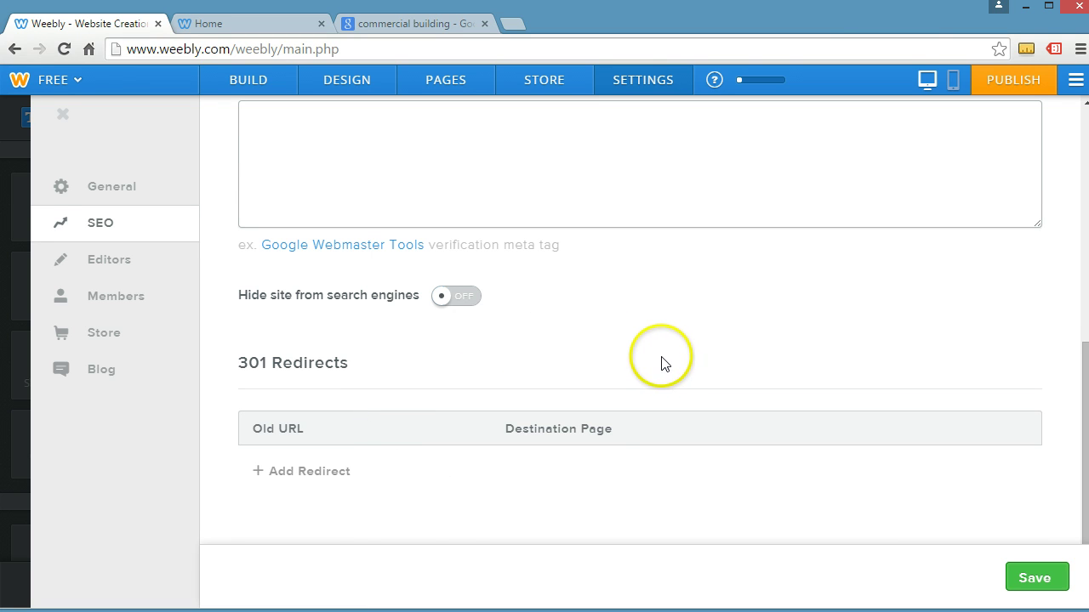
{"action": "scroll", "coordinate": [372, 252], "scroll_direction": "up", "scroll_amount": 3}
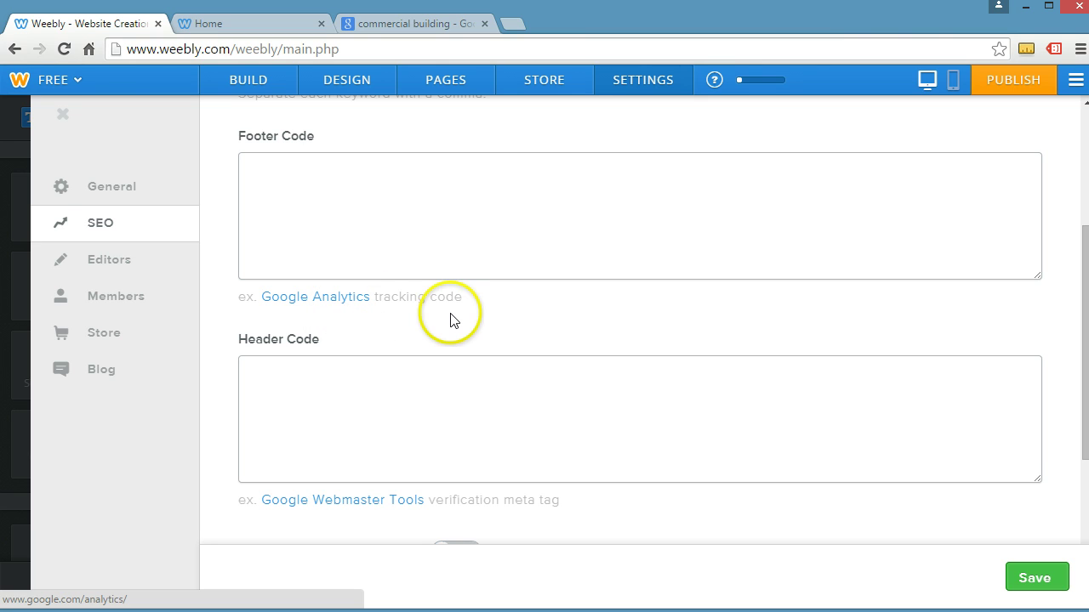
{"action": "scroll", "coordinate": [449, 317], "scroll_direction": "down", "scroll_amount": 3}
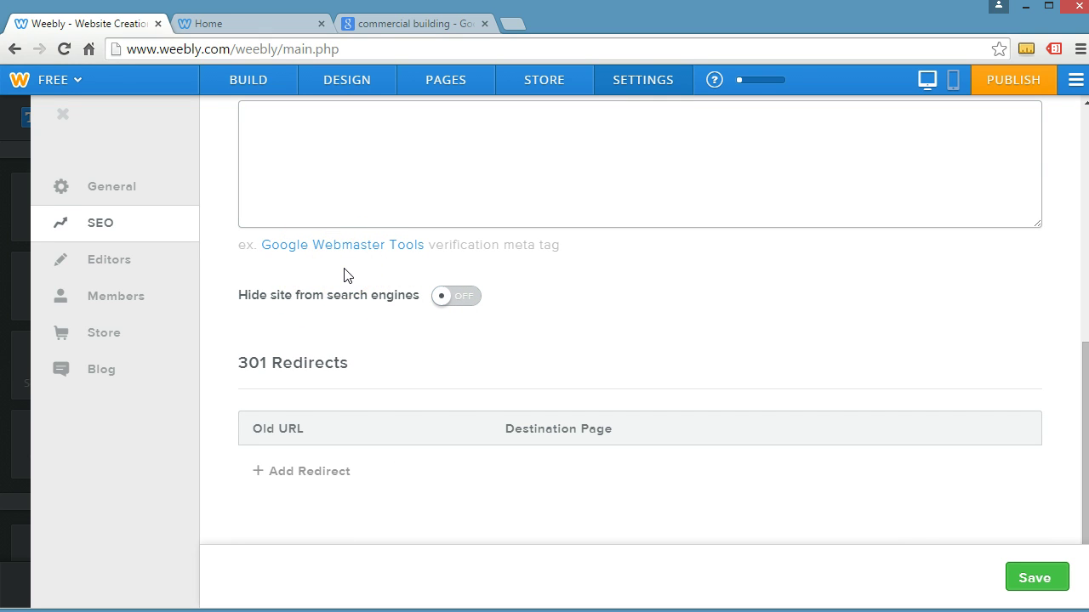
{"action": "scroll", "coordinate": [383, 282], "scroll_direction": "up", "scroll_amount": 1}
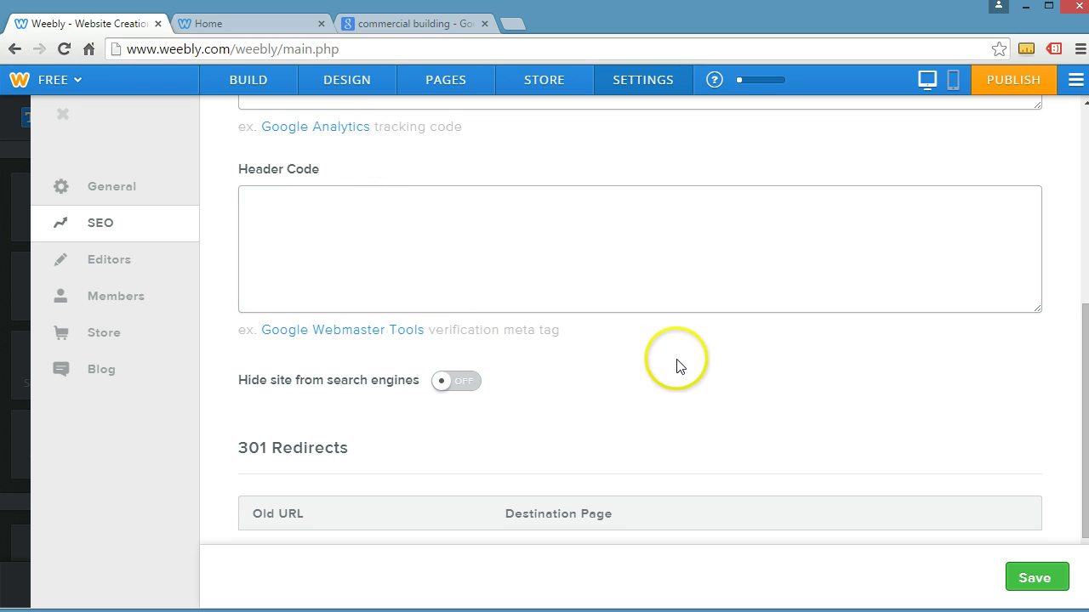
{"action": "scroll", "coordinate": [685, 366], "scroll_direction": "down", "scroll_amount": 1}
{"action": "scroll", "coordinate": [685, 366], "scroll_direction": "down", "scroll_amount": 1}
{"action": "left_click", "coordinate": [468, 266]}
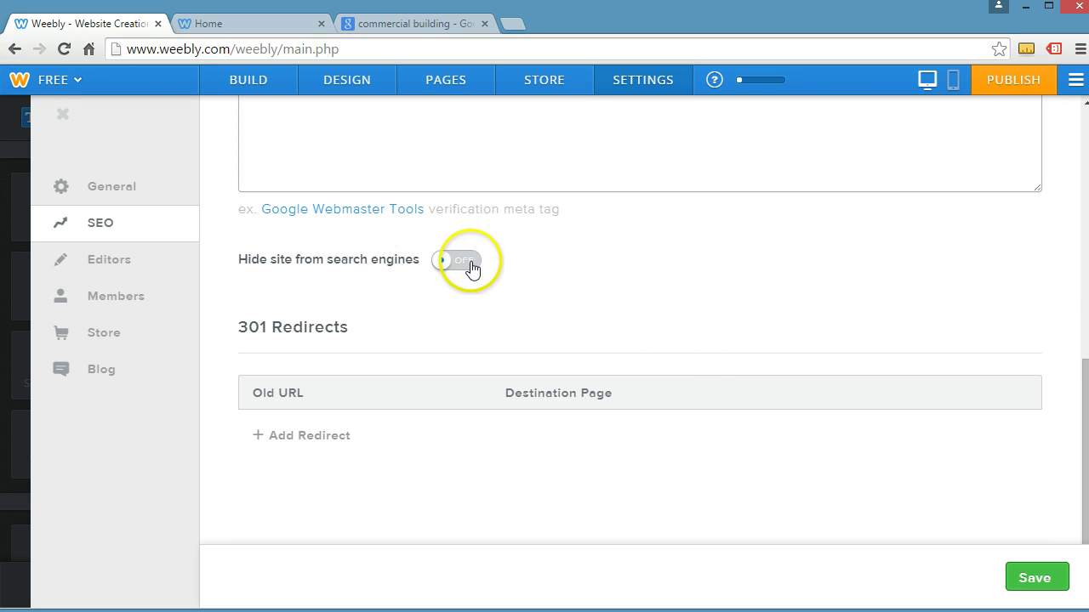
- Try out the option that hides the site from search engines, and switch it back off
{"action": "left_click", "coordinate": [446, 263]}
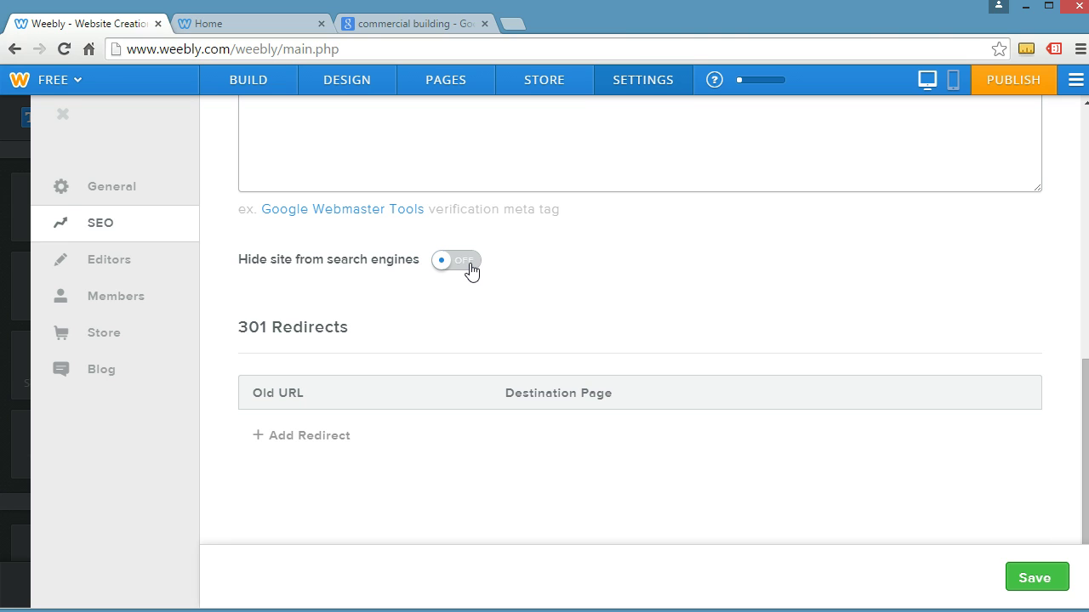
{"action": "left_click", "coordinate": [469, 268]}
{"action": "left_click", "coordinate": [443, 271]}
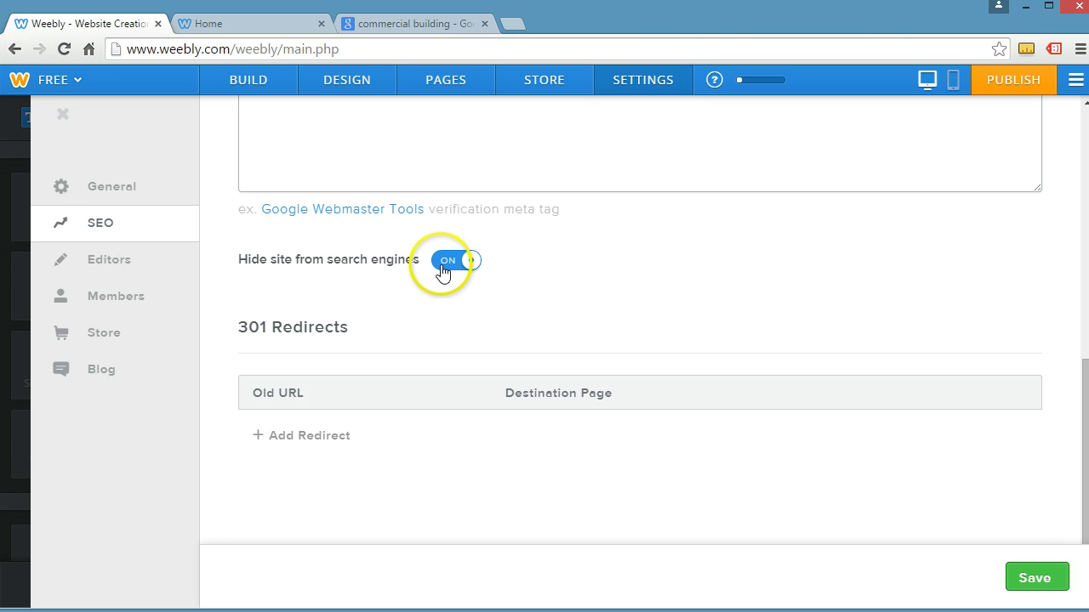
{"action": "left_click", "coordinate": [452, 270]}
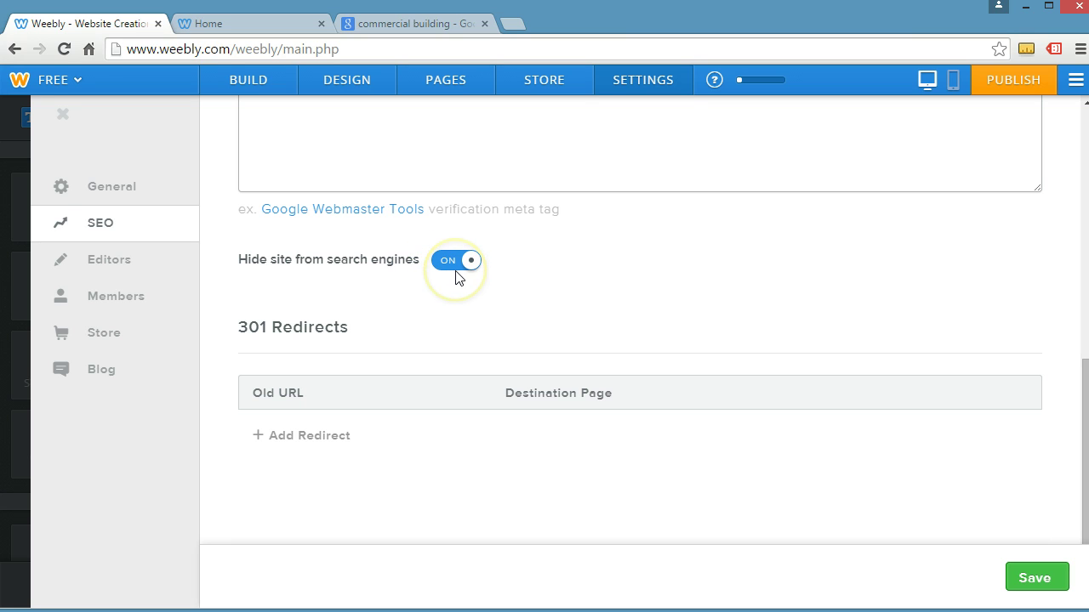
{"action": "left_click", "coordinate": [465, 272]}
{"action": "left_click", "coordinate": [477, 299]}
{"action": "left_click", "coordinate": [446, 265]}
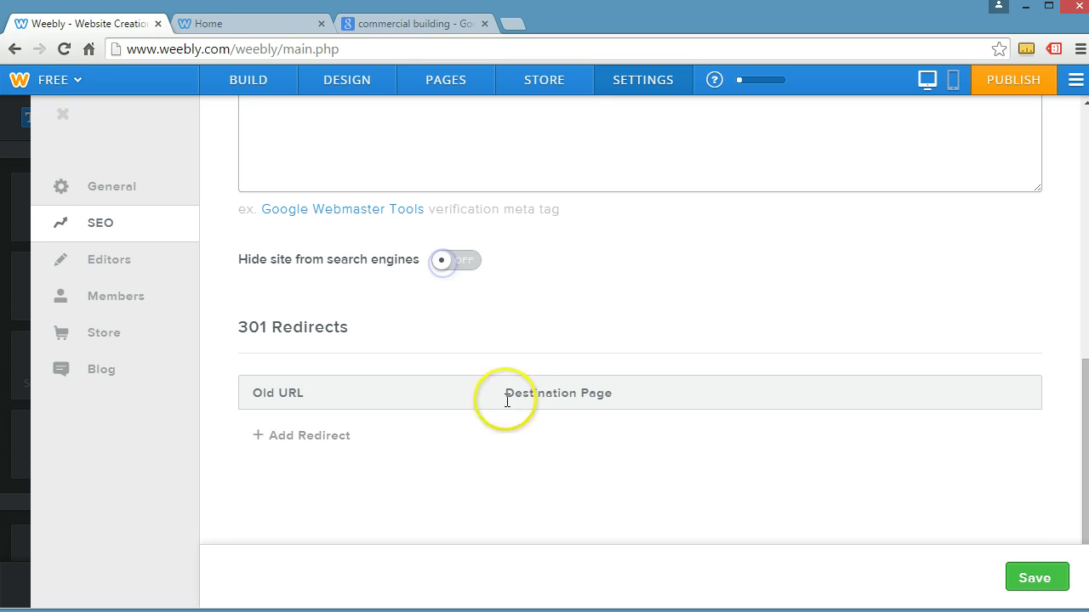
- Add and save a 301 redirect from the old URL /contact-us.html to the Contact page
{"action": "left_click", "coordinate": [331, 438]}
{"action": "scroll", "coordinate": [460, 427], "scroll_direction": "down", "scroll_amount": 1}
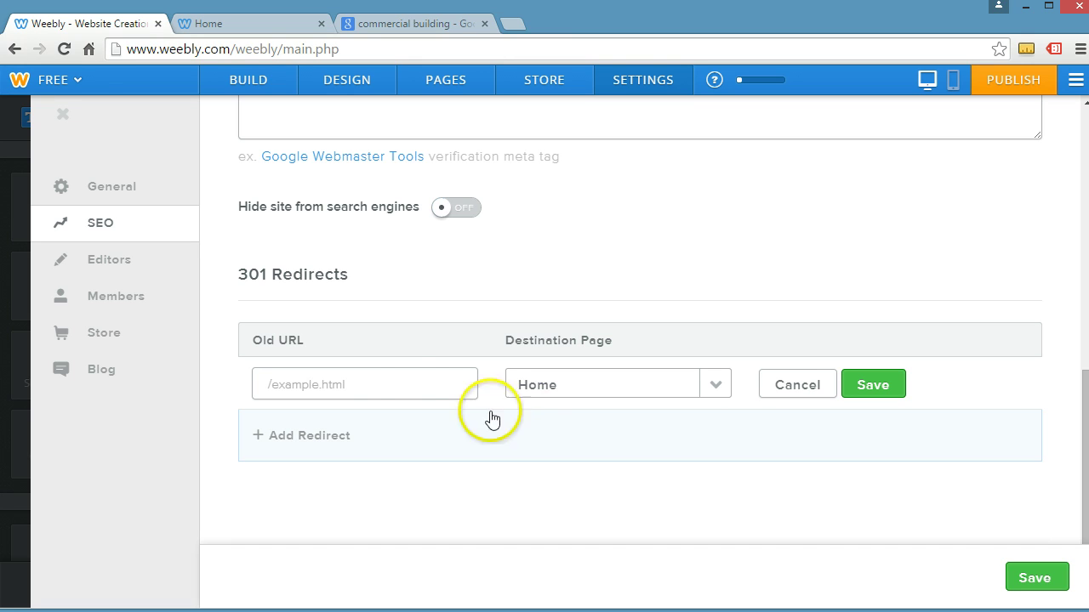
{"action": "left_click", "coordinate": [389, 382]}
{"action": "type", "text": "con"}
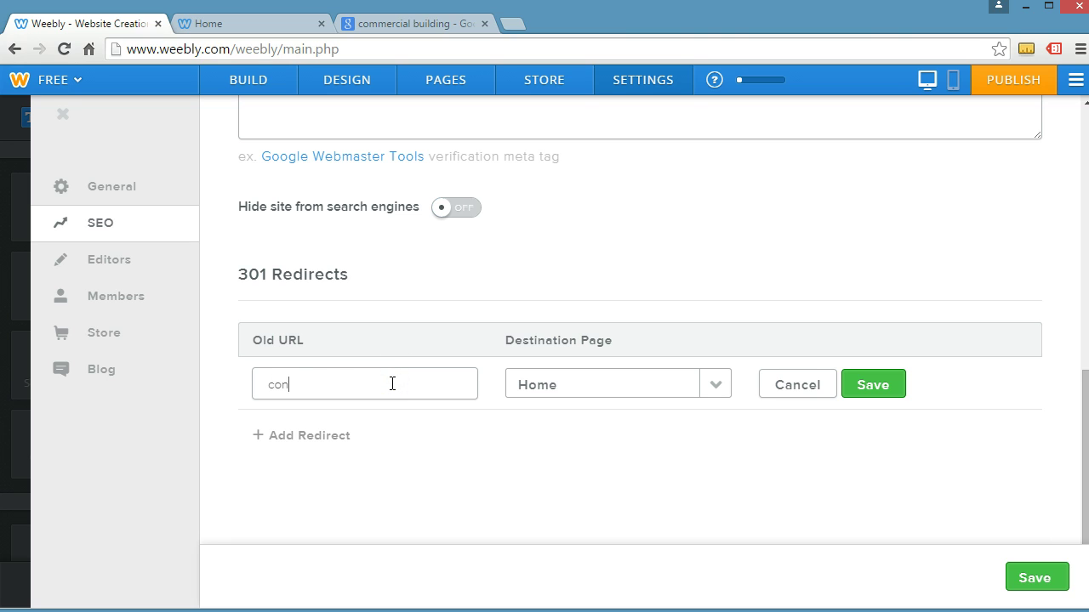
{"action": "type", "text": "tact-us.html"}
{"action": "left_click", "coordinate": [558, 390]}
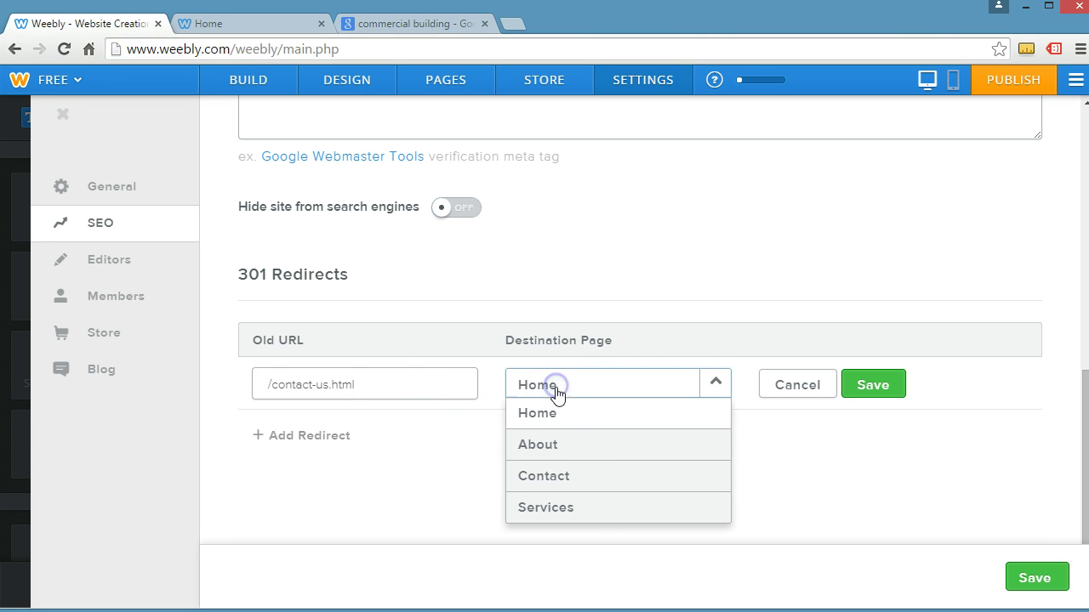
{"action": "left_click", "coordinate": [576, 483]}
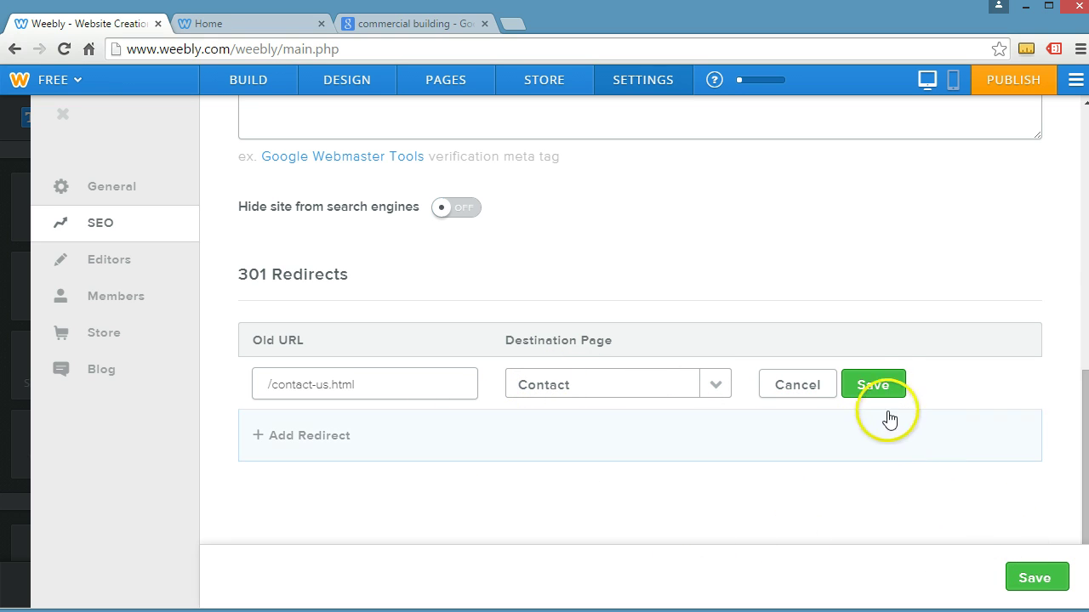
{"action": "left_click", "coordinate": [865, 394]}
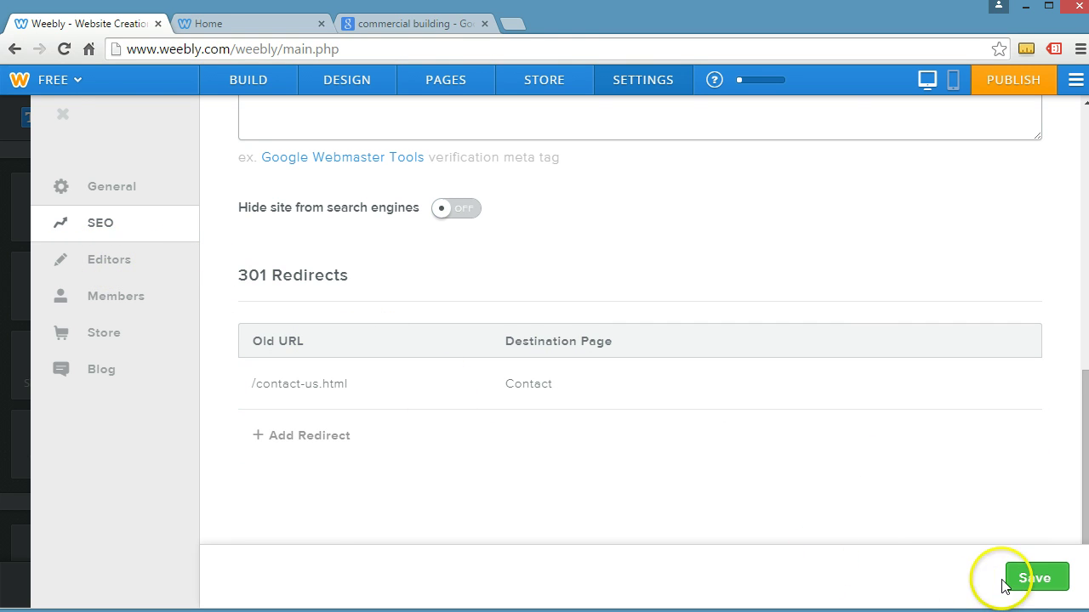
- Open the Editors settings and examine the new editor form's email, invitation message and permission options
{"action": "left_click", "coordinate": [116, 279]}
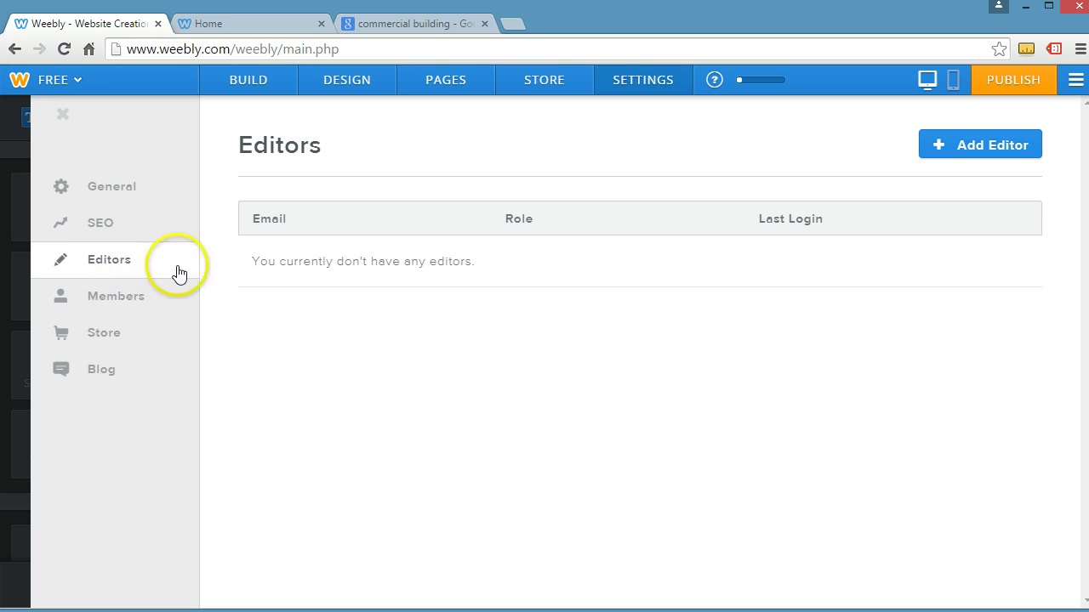
{"action": "left_click", "coordinate": [430, 304]}
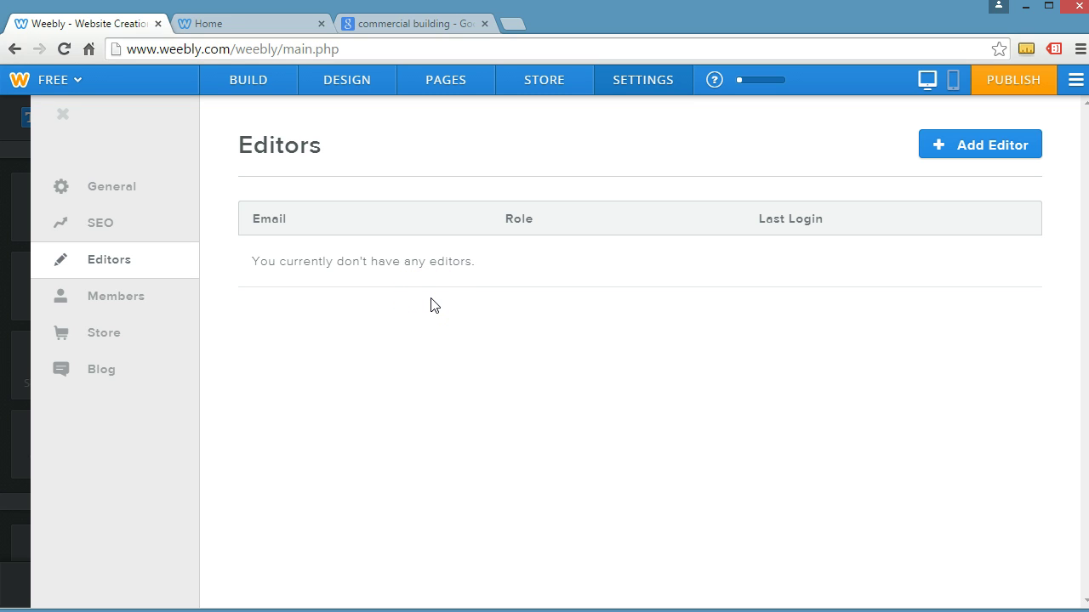
{"action": "left_click", "coordinate": [976, 146]}
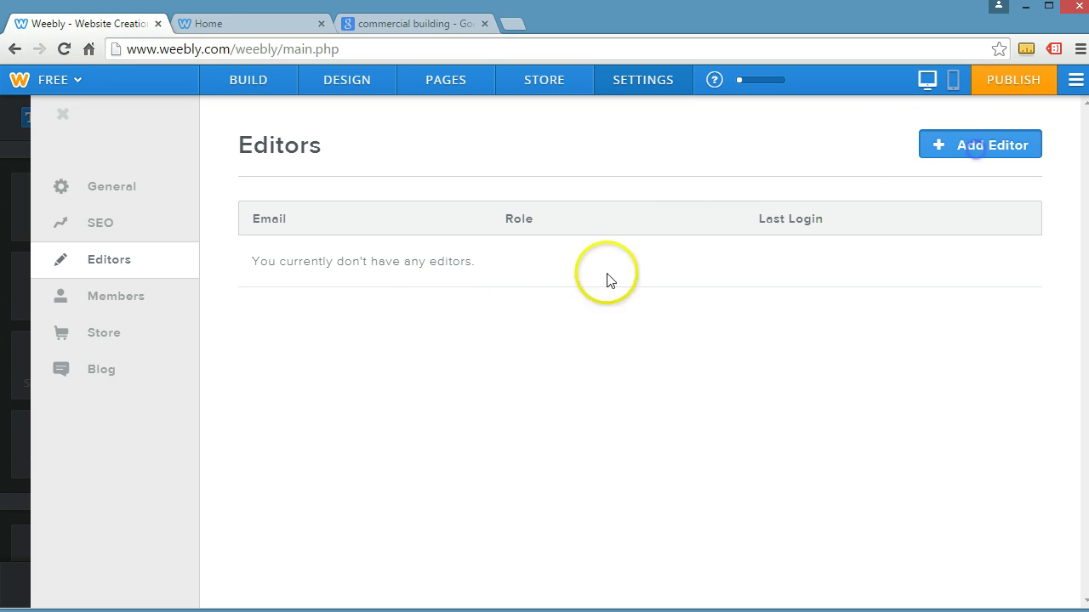
{"action": "left_click", "coordinate": [296, 240]}
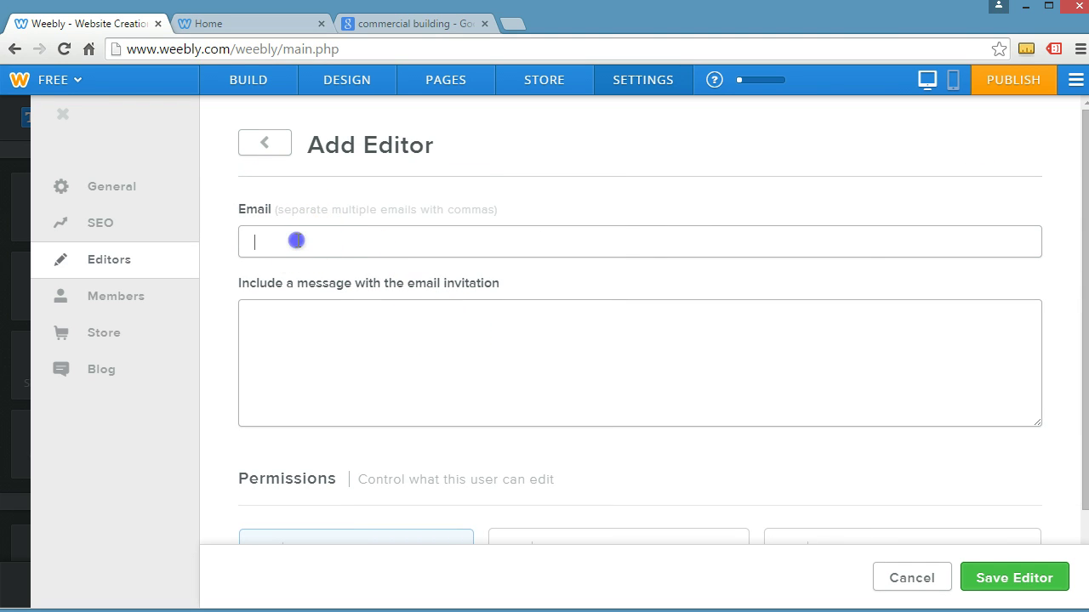
{"action": "scroll", "coordinate": [291, 338], "scroll_direction": "down", "scroll_amount": 1}
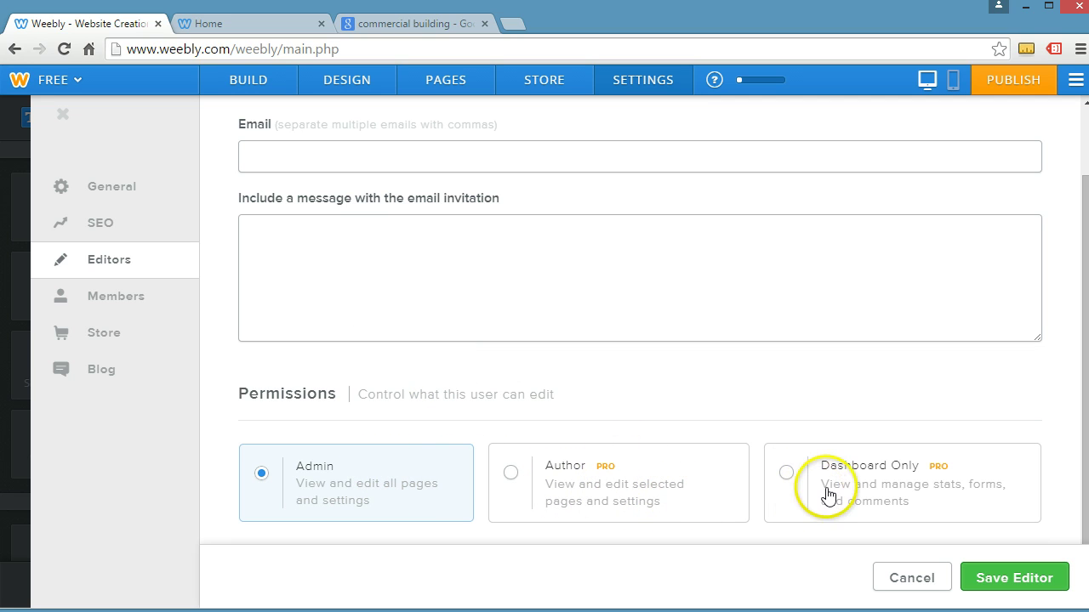
{"action": "left_click", "coordinate": [515, 473]}
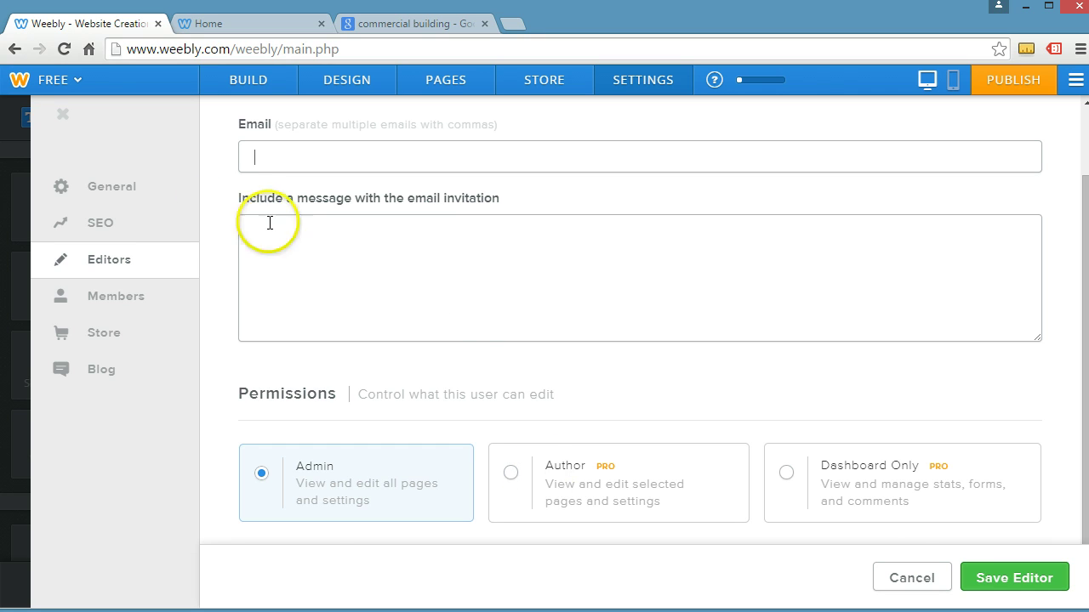
- Review the Members, Store and Blog settings, and follow the blog section's link for adding a blog to the site
{"action": "left_click", "coordinate": [111, 296]}
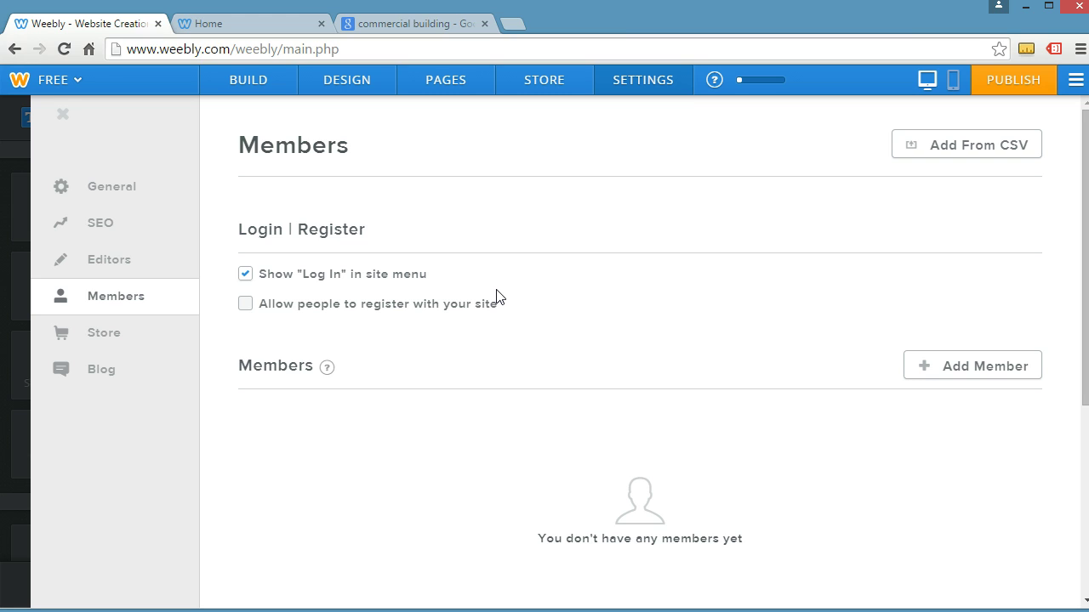
{"action": "left_click", "coordinate": [106, 342]}
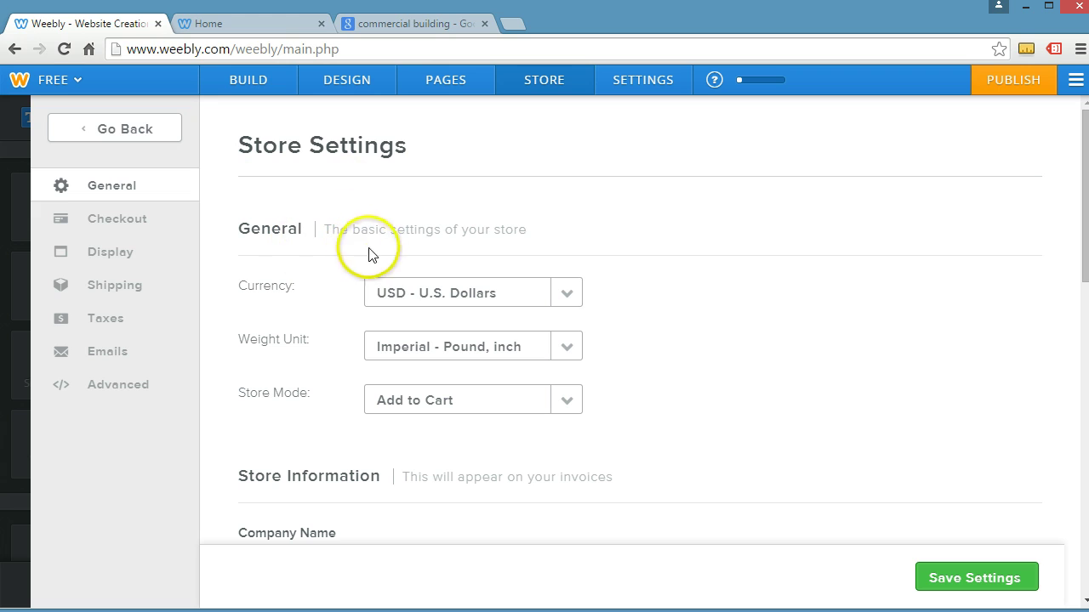
{"action": "left_click", "coordinate": [144, 129]}
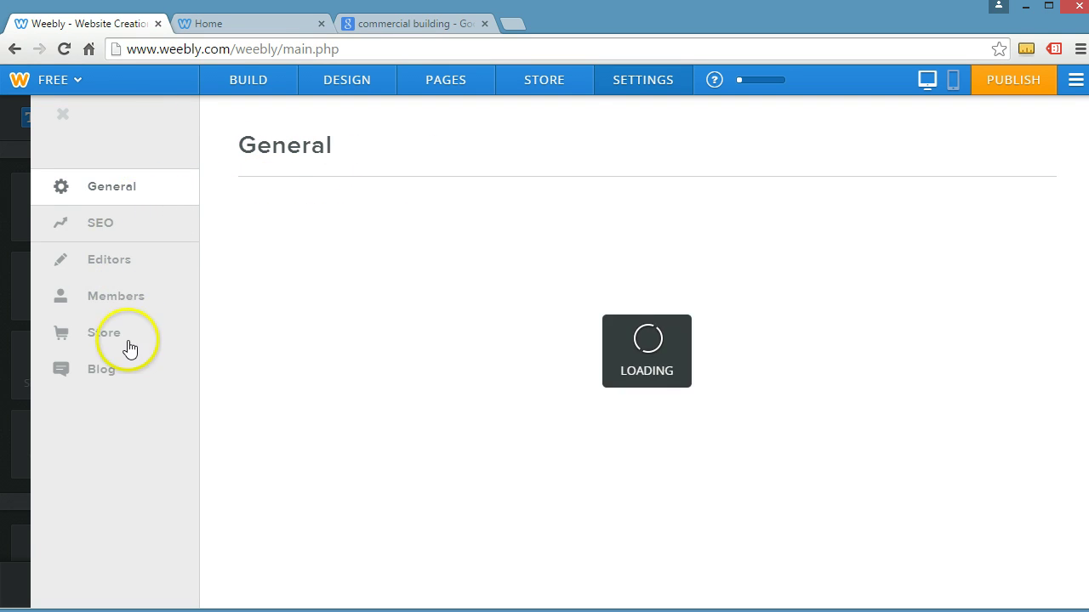
{"action": "left_click", "coordinate": [106, 380]}
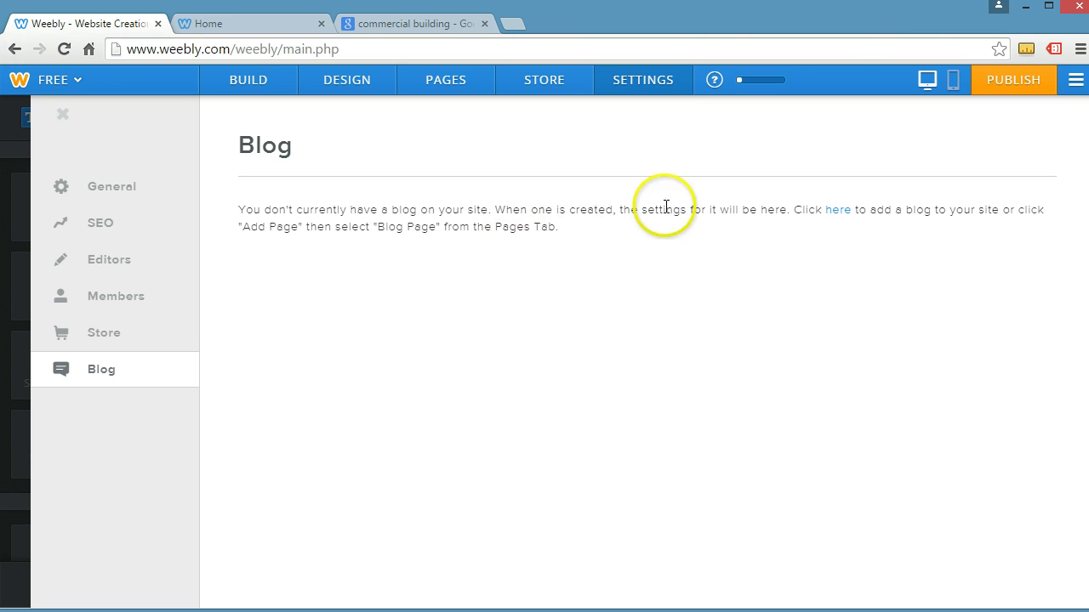
{"action": "left_click", "coordinate": [838, 211]}
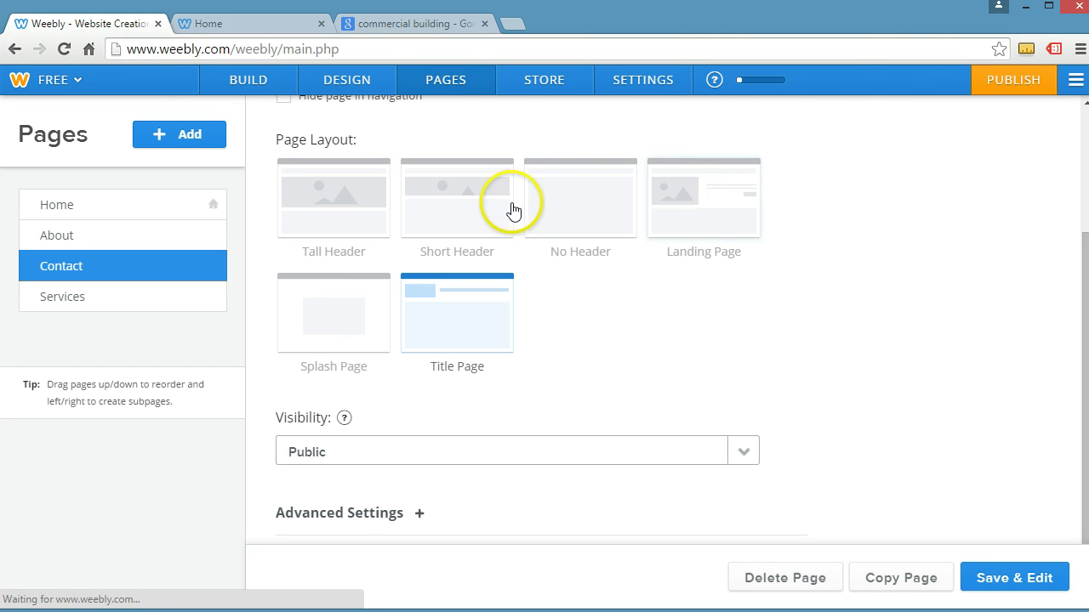